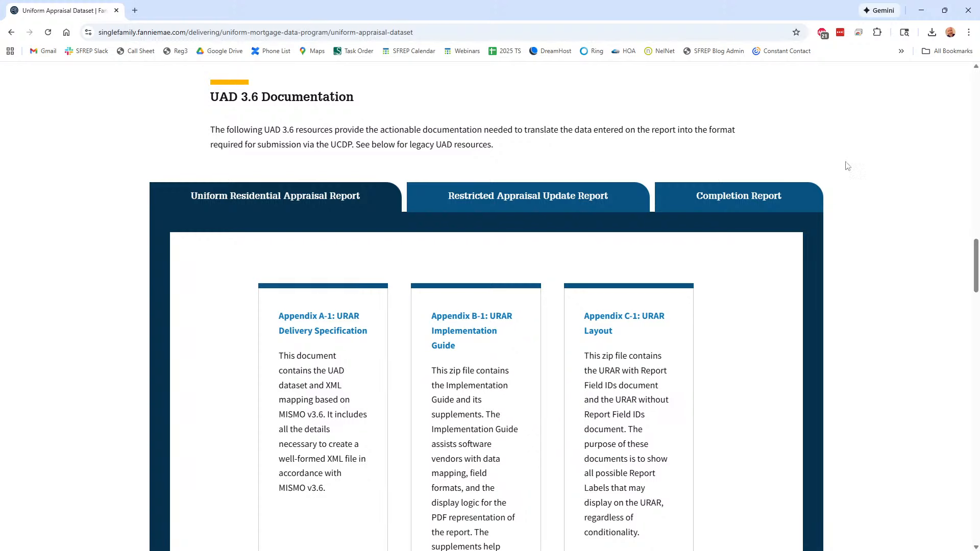
Scroll the Uniform Appraisal Dataset page down to the Appendix F-1 URAR Reference Guide card
scroll(977, 261, down, 1)
drag(978, 263, 972, 318)
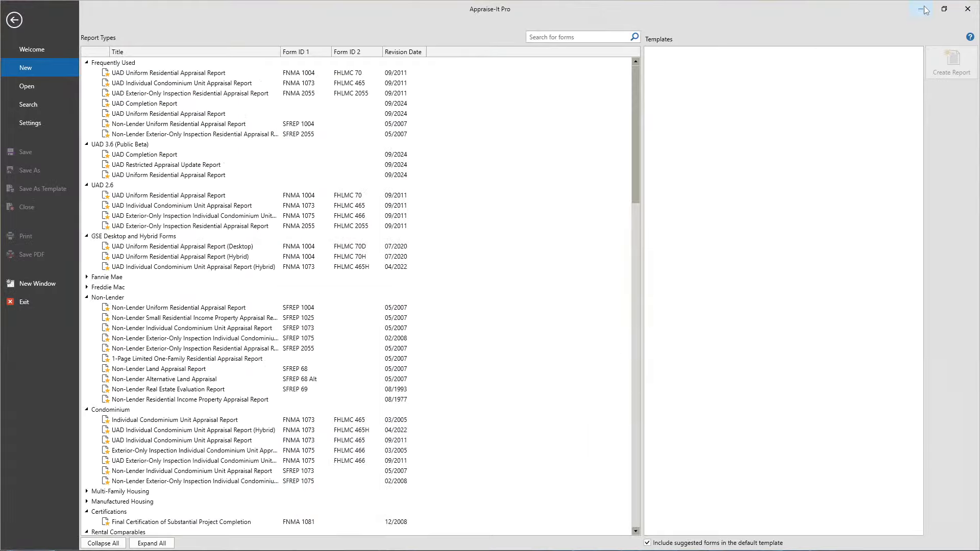
Minimize Chrome and Appraise-It Pro, then open the Appendix F-1 URAR Reference Guide PDF from the desktop
click(930, 10)
click(923, 9)
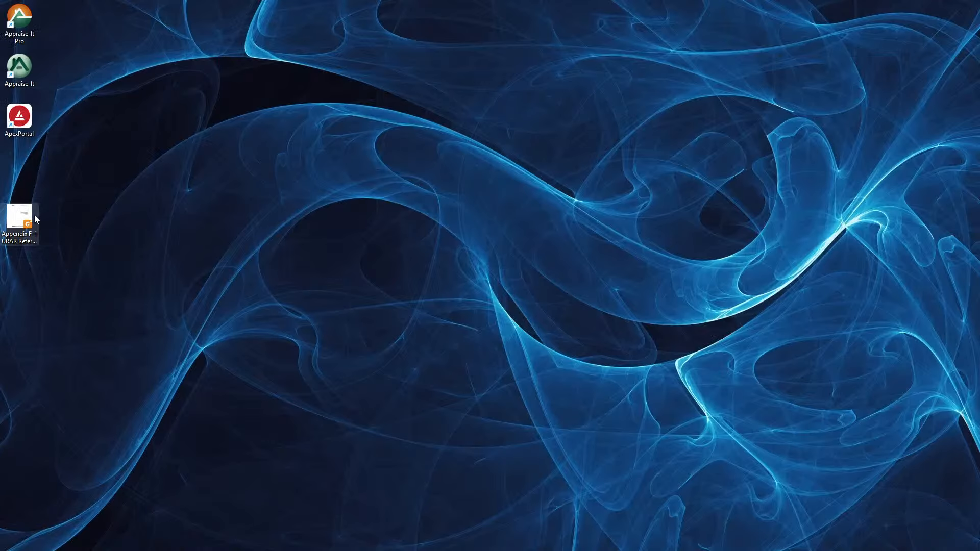
click(22, 227)
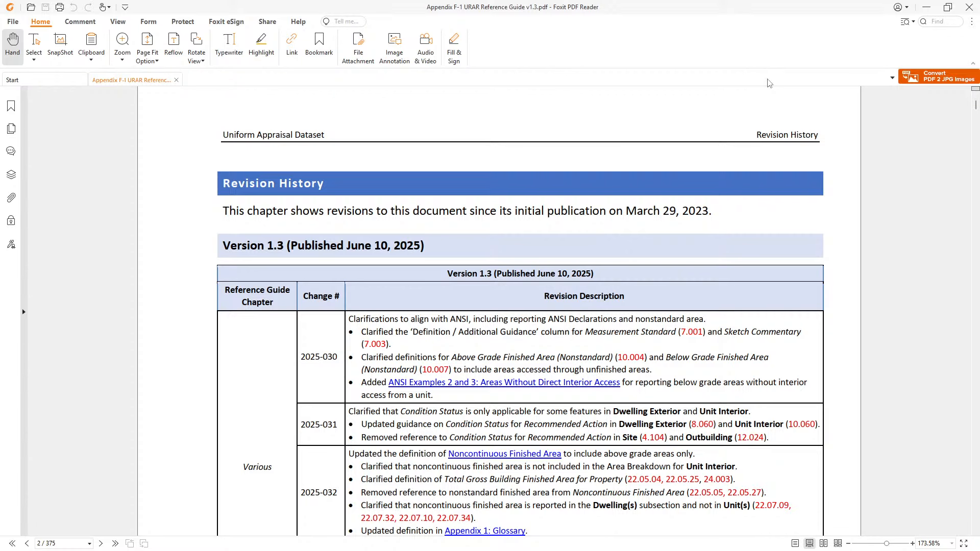
Look over the guide's Version 1.3 revision history and cover page, then close Foxit PDF Reader
click(937, 21)
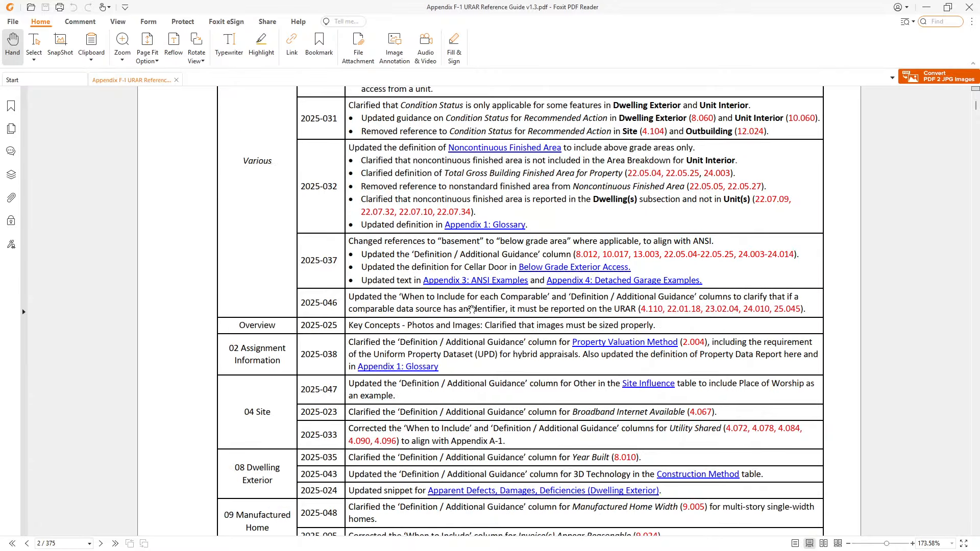
scroll(473, 305, down, 10)
scroll(506, 284, up, 15)
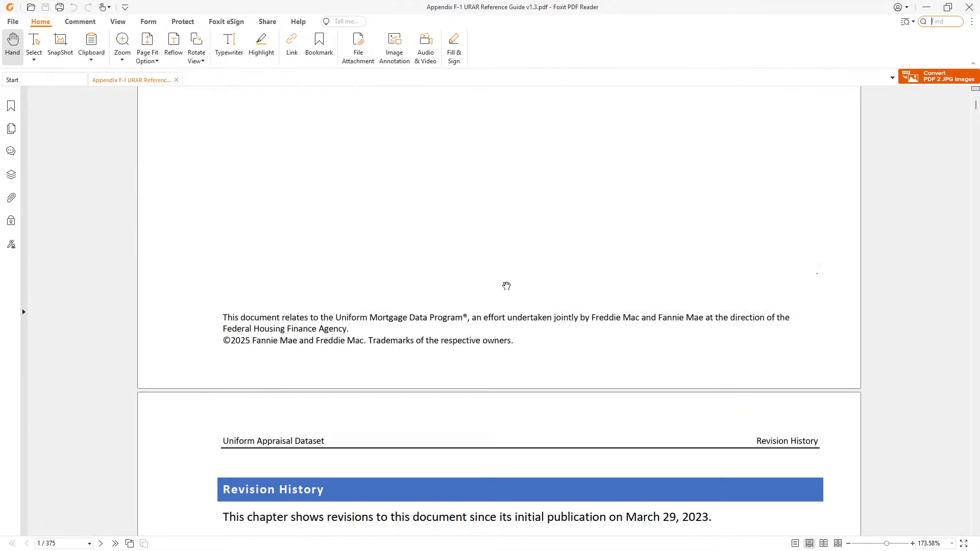
scroll(525, 272, down, 1)
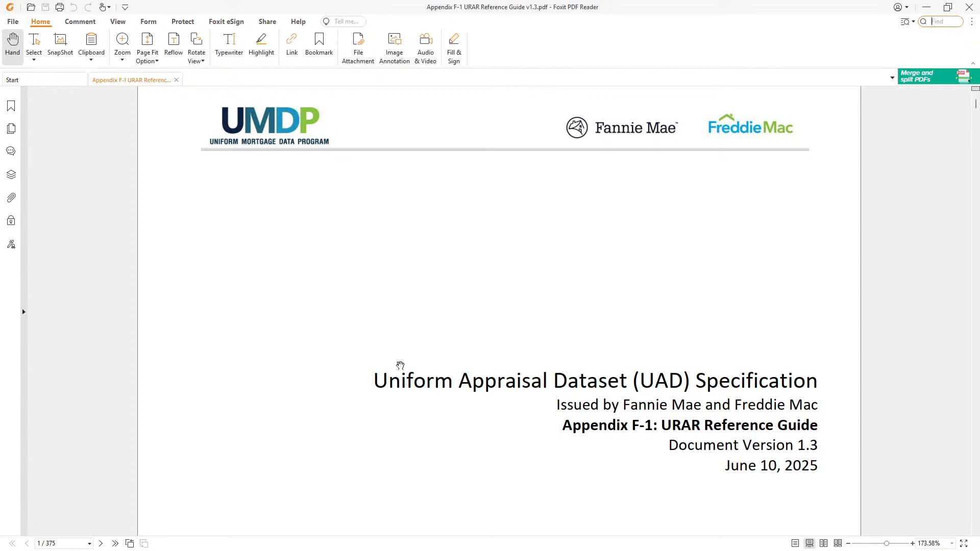
click(970, 7)
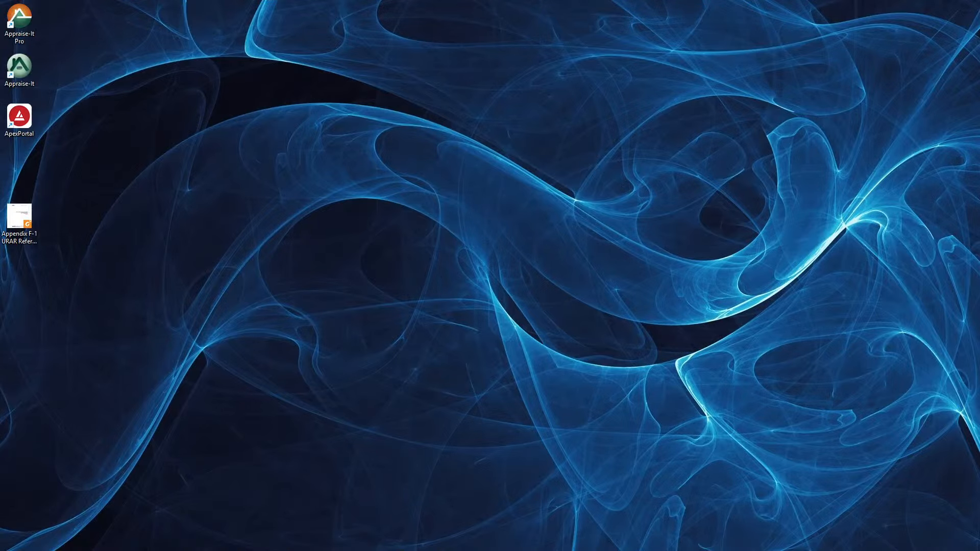
Switch back to Appraise-It Pro with Alt+Tab and select the UAD 3.6 Completion Report entry
key(alt+Tab)
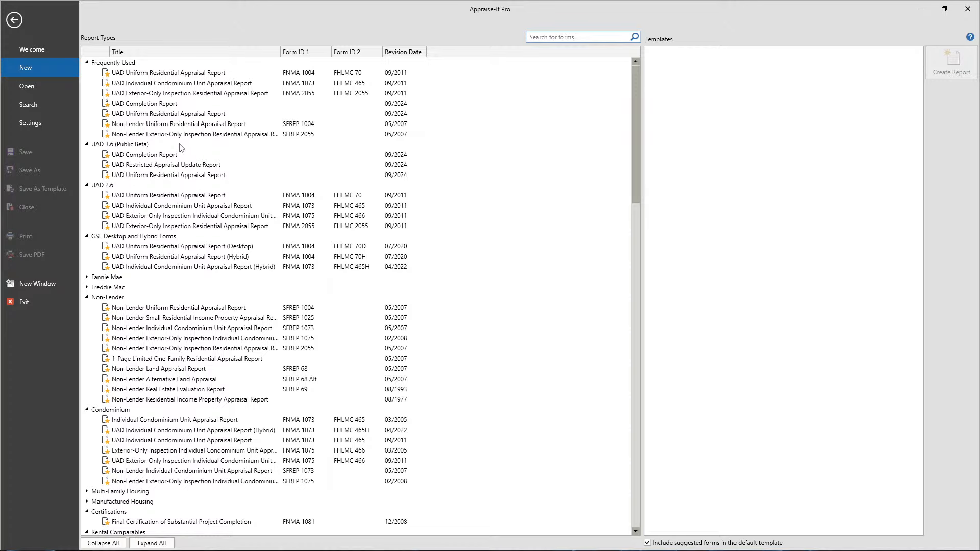
click(162, 155)
Create the report from UAD Uniform Residential Appraisal Report under UAD 3.6 (Public Beta)
click(160, 166)
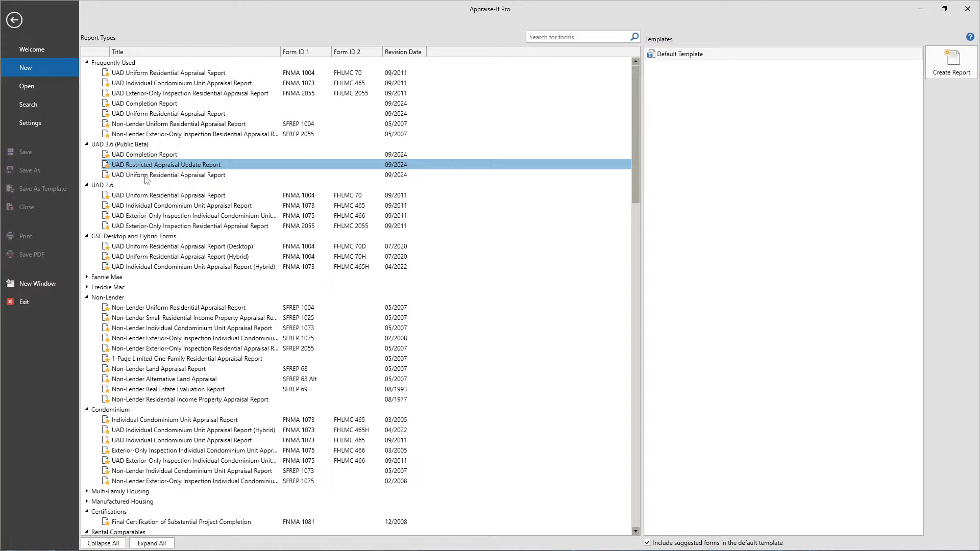
click(145, 177)
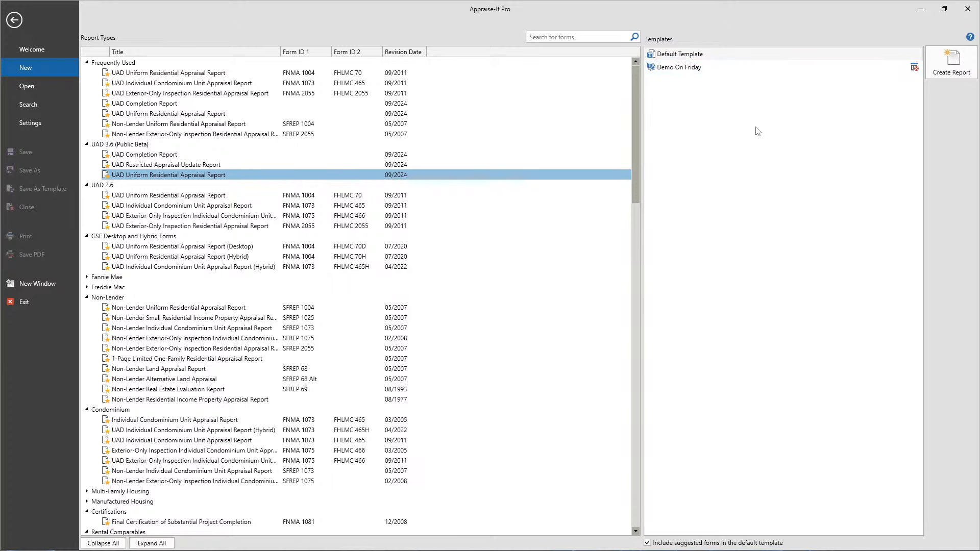
double_click(199, 176)
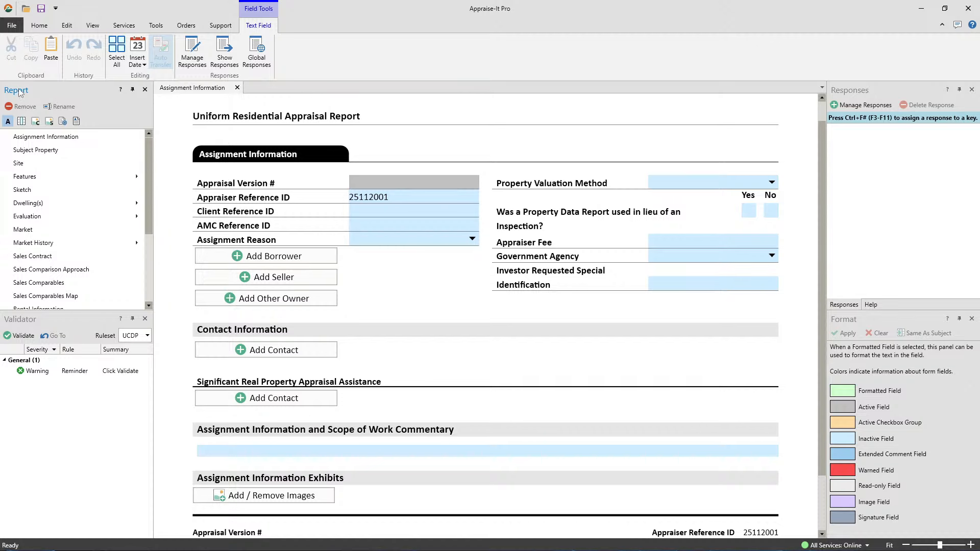
Open the Subject Property section from the Report panel tree
click(843, 93)
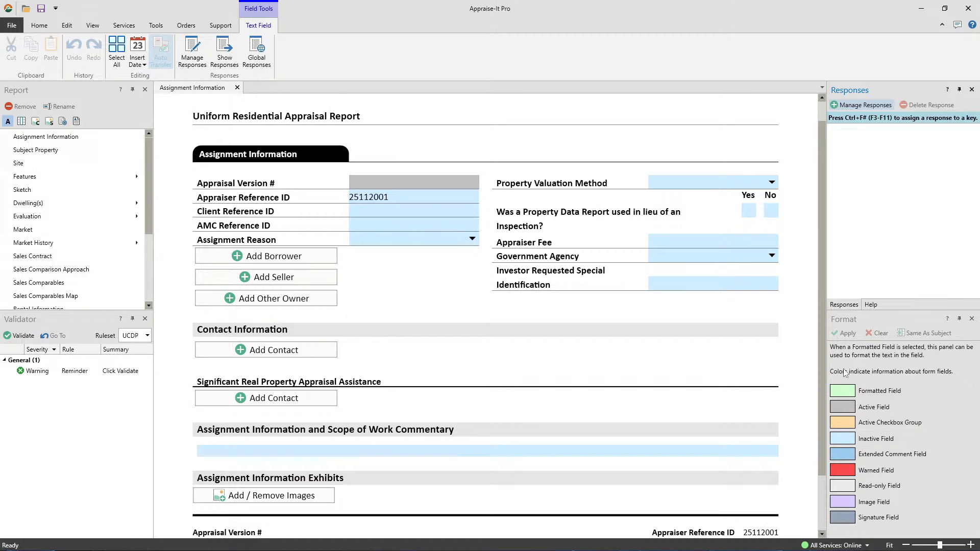
click(855, 328)
click(40, 152)
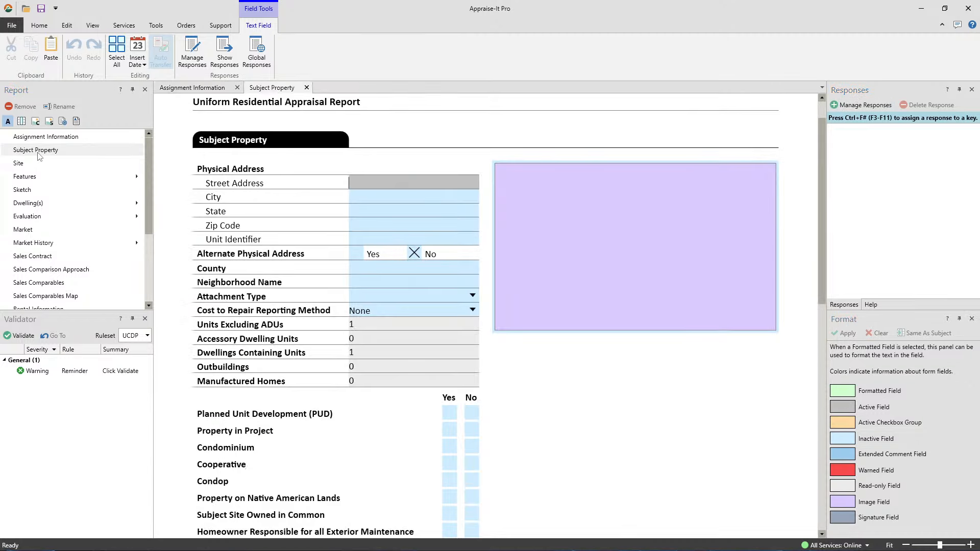
Focus the City field, then toggle back to the Assignment Information tab
click(380, 201)
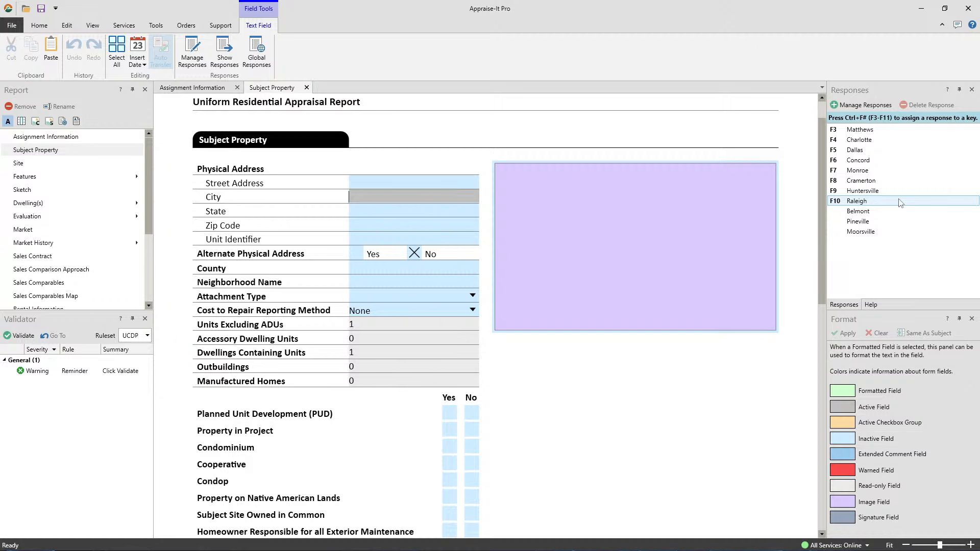
click(82, 88)
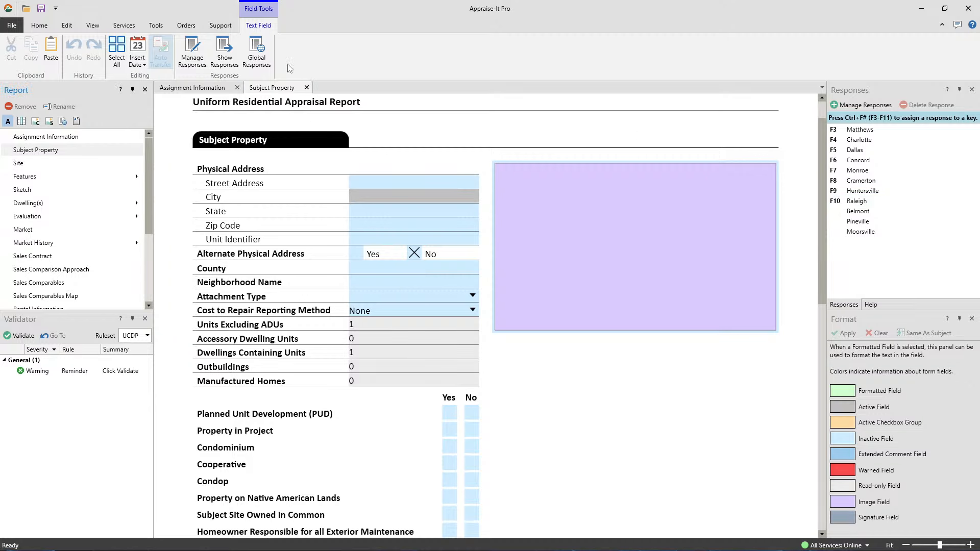
click(181, 87)
click(271, 88)
click(203, 89)
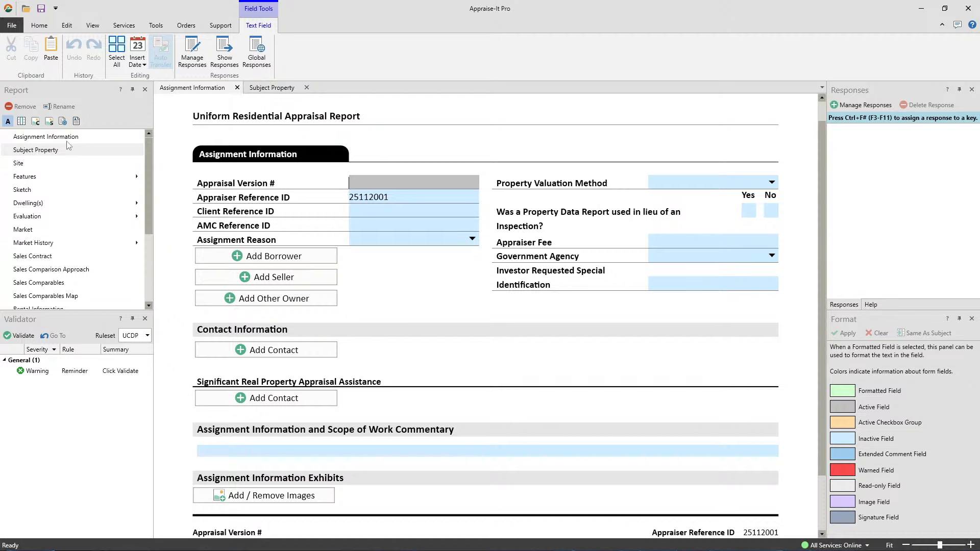
Browse the Report tree's sections, then switch to the Subject Property tab
click(33, 139)
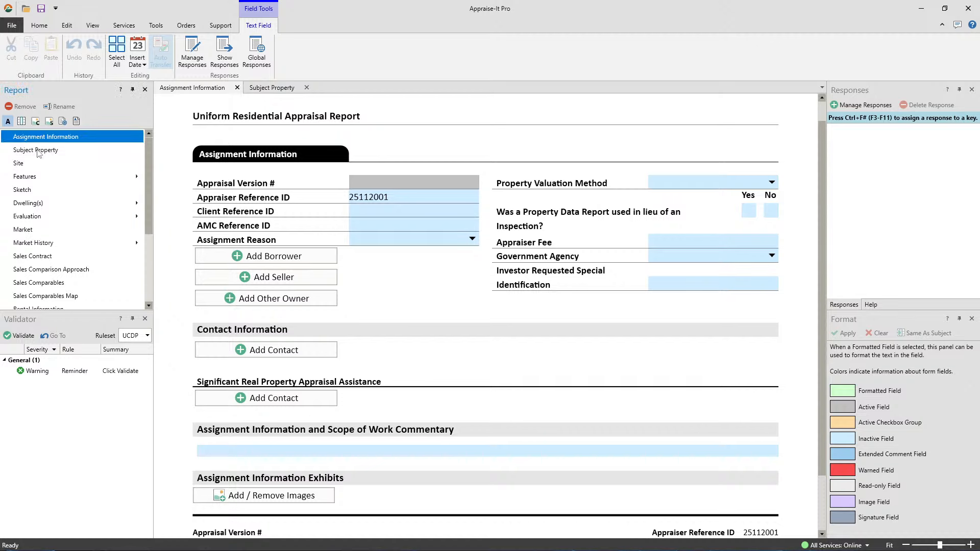
click(39, 151)
click(18, 167)
click(23, 179)
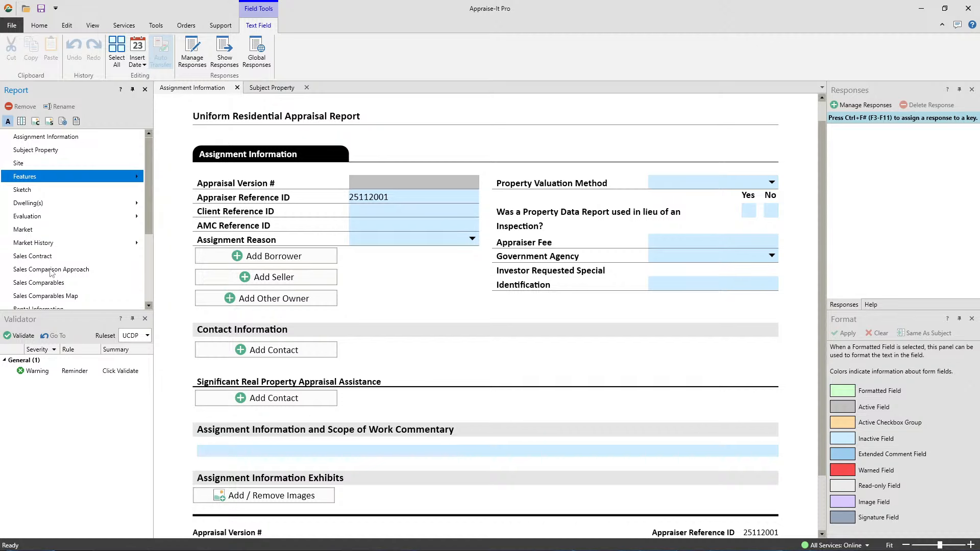
scroll(152, 183, down, 3)
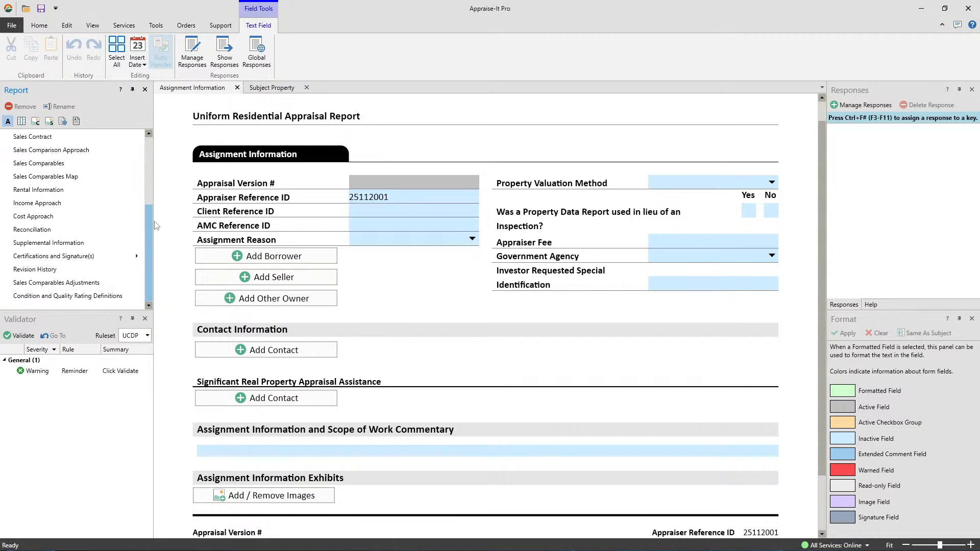
scroll(122, 188, up, 3)
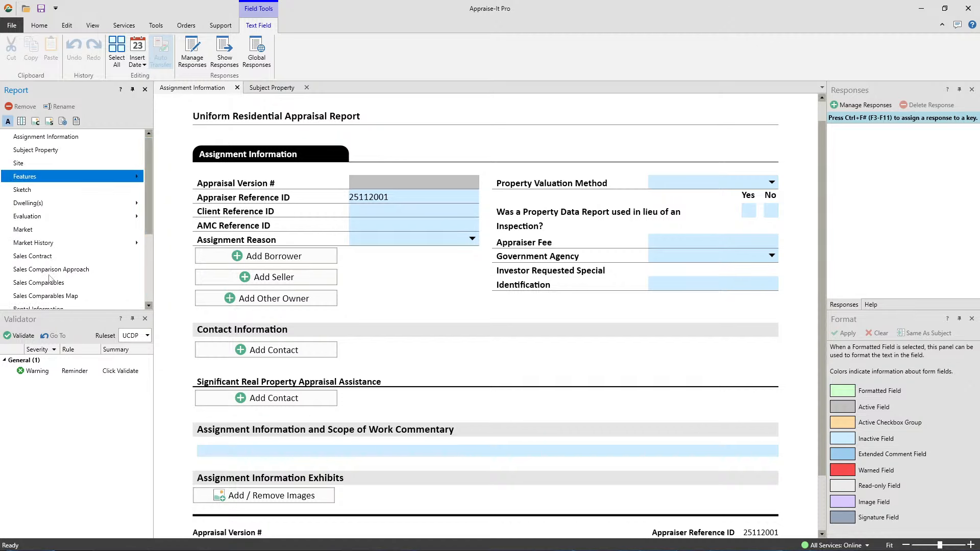
click(280, 89)
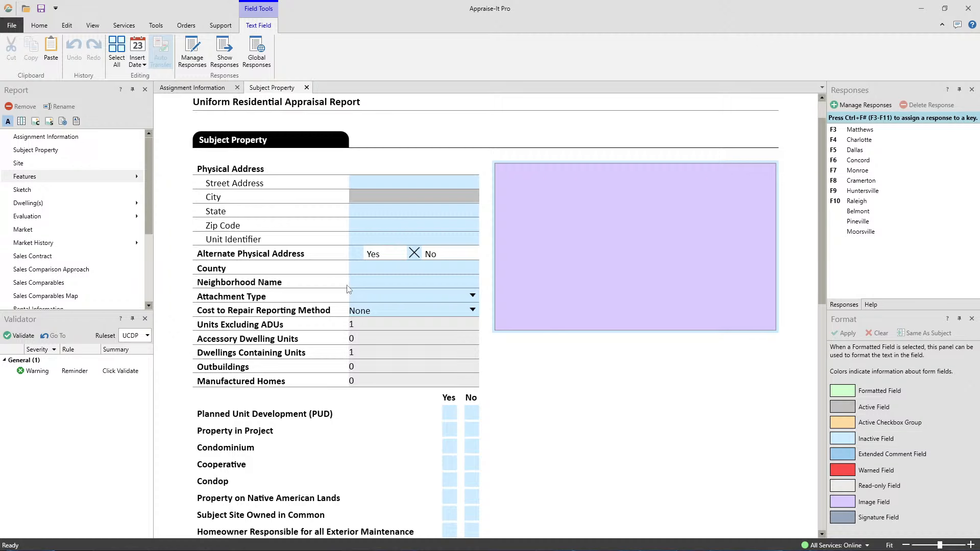
Focus the Street Address field, then open Sales Contract from the Report list
click(368, 183)
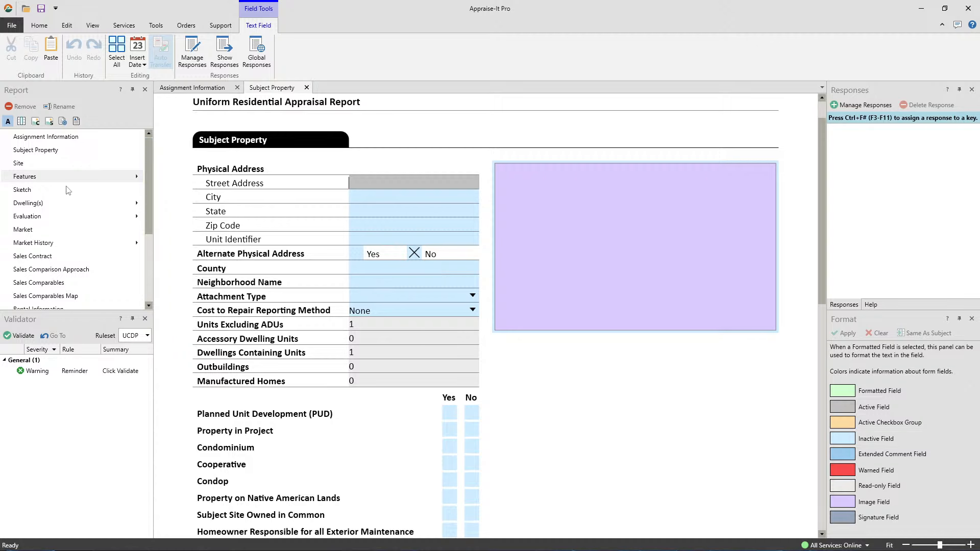
click(32, 259)
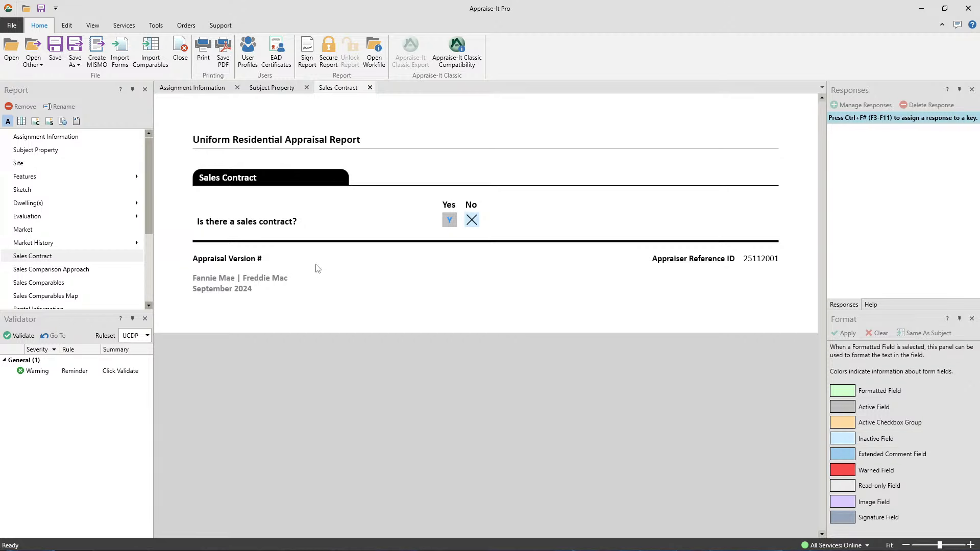
Mark Yes for the contract, analysis, personal property, arm's-length and three concession questions
click(449, 221)
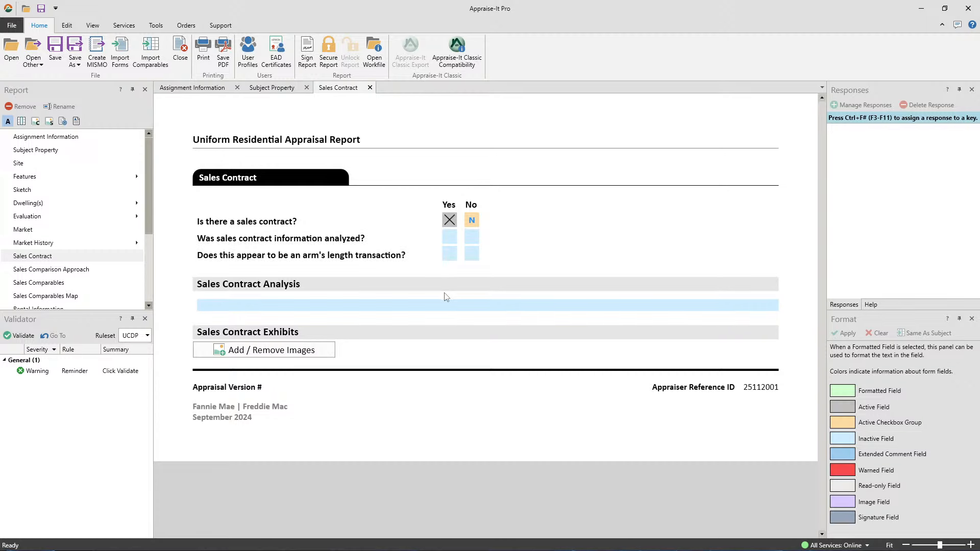
click(450, 237)
click(449, 254)
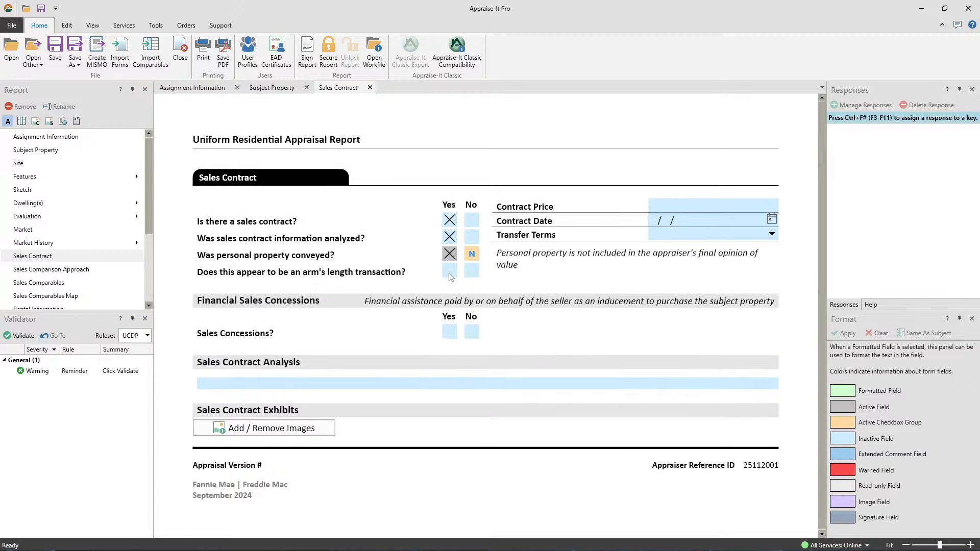
click(449, 271)
click(450, 332)
click(450, 349)
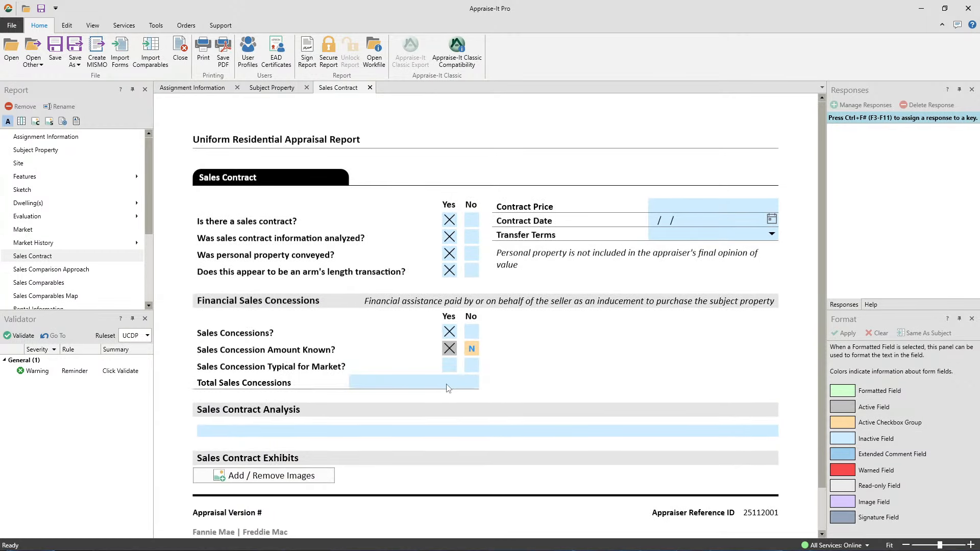
click(450, 365)
click(417, 384)
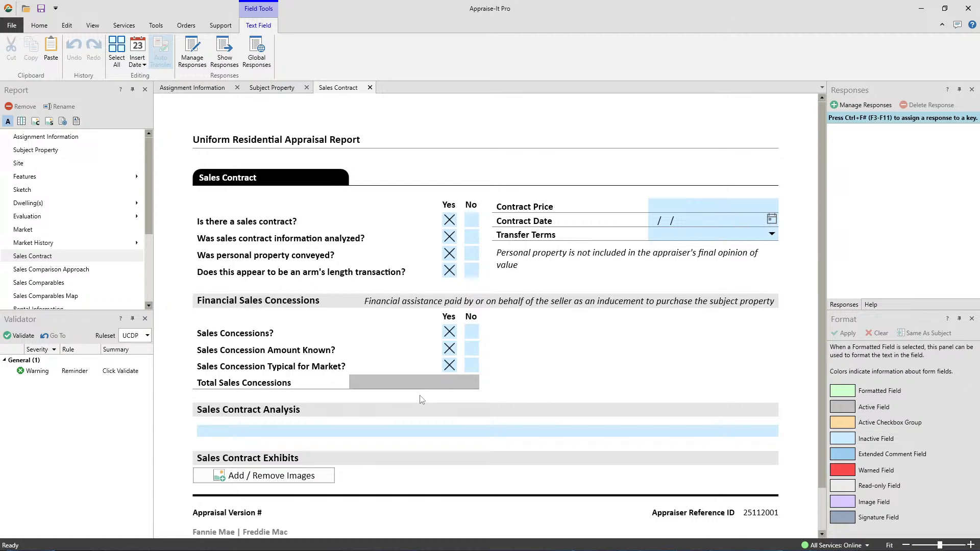
text(jklsh dfskjgh dskfjh glkdsfjgh ldksjfgh lkdfsjhg)
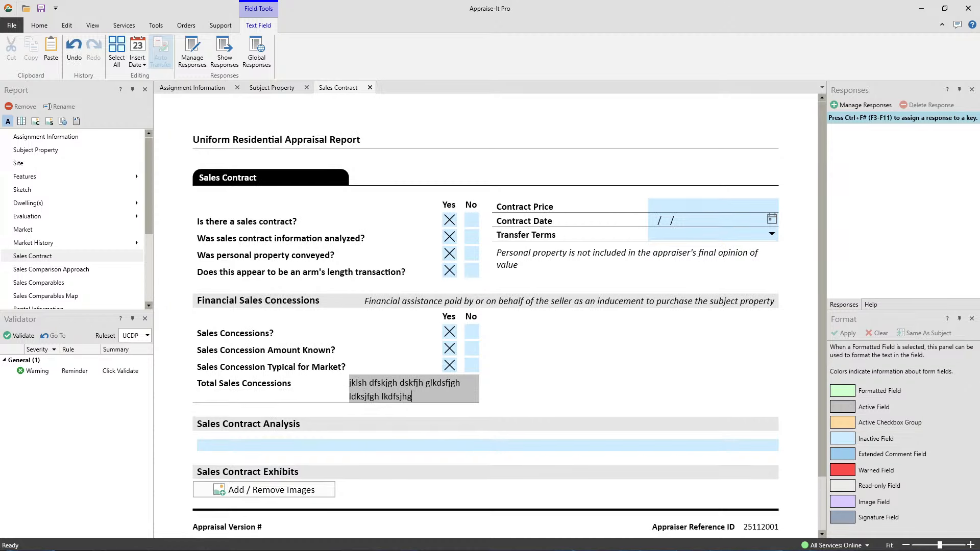
text( lkdsfjgh ldkfjgh ldksfjgh dflkgjh sdlfkjgh sdlkf)
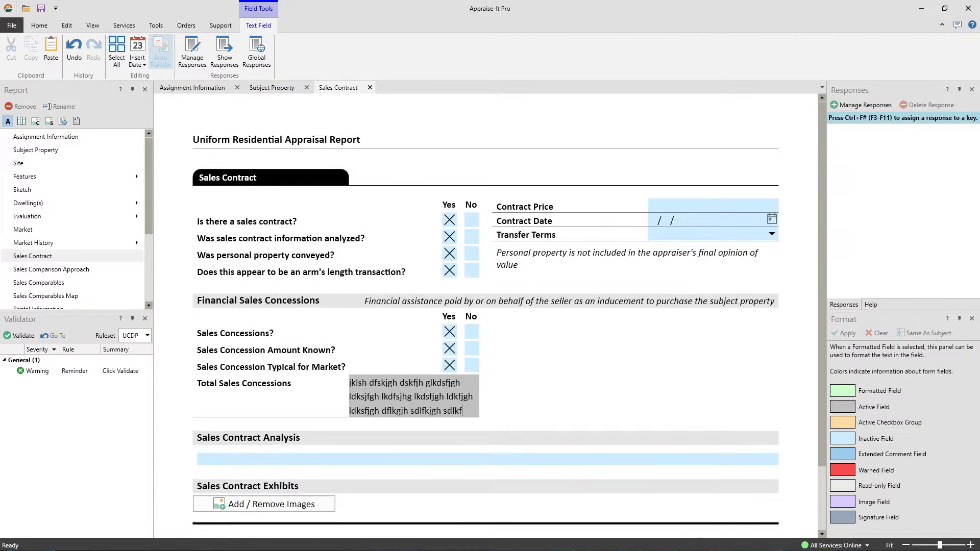
text(jgh ldskfjgh ldsfkjgh ldskfjgh lskdfjgh dslkfjgh sdfkljgh dfskgjlh dfsklgjh)
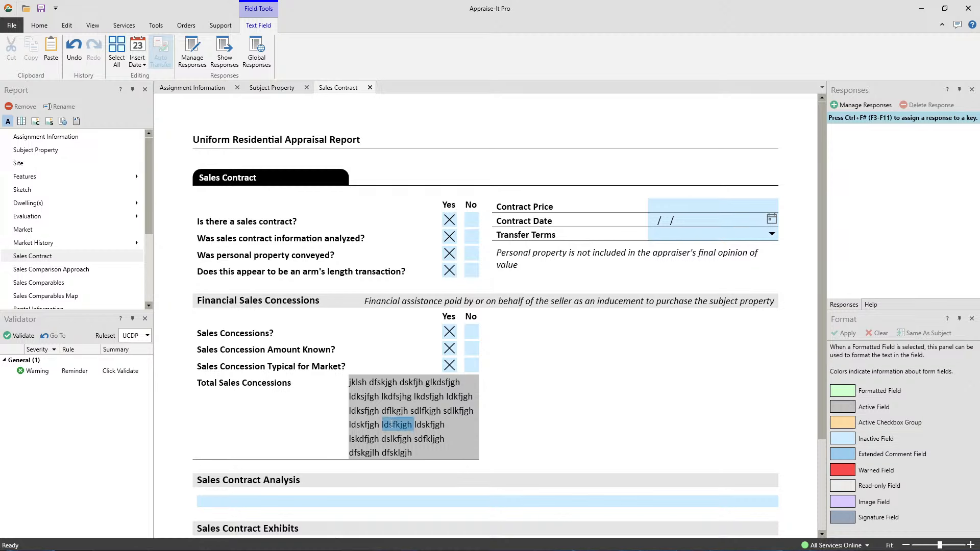
triple_click(403, 424)
key(Delete)
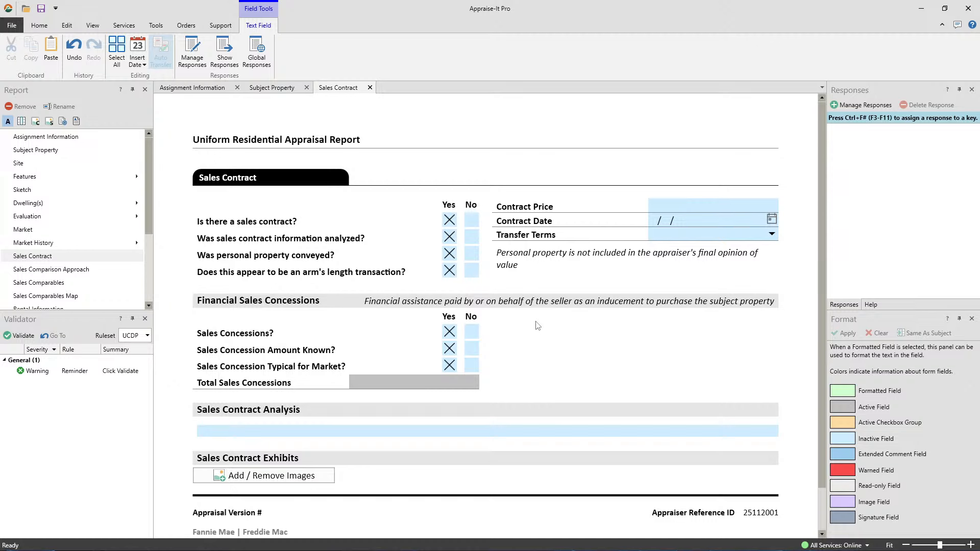
Enter a contract price of $500,000 in the Sales Contract
click(234, 437)
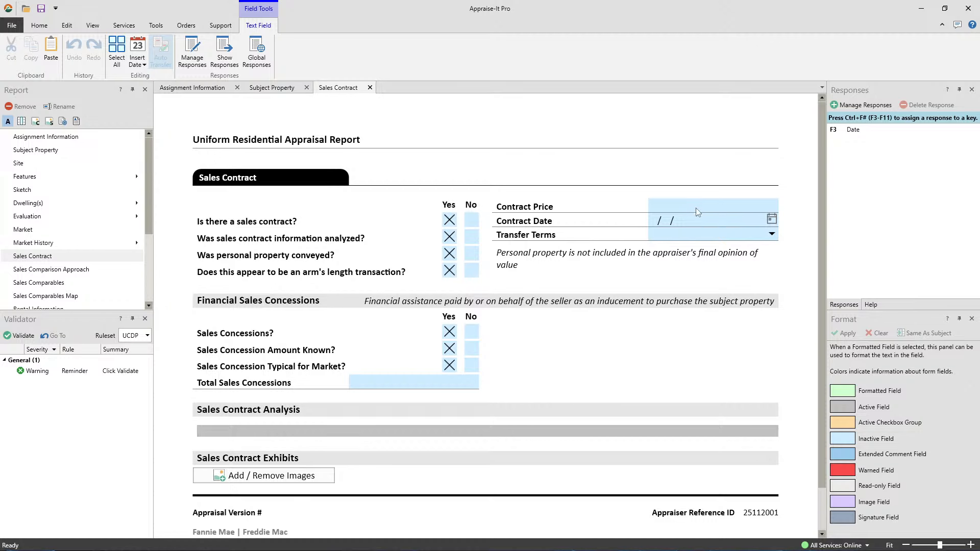
click(715, 199)
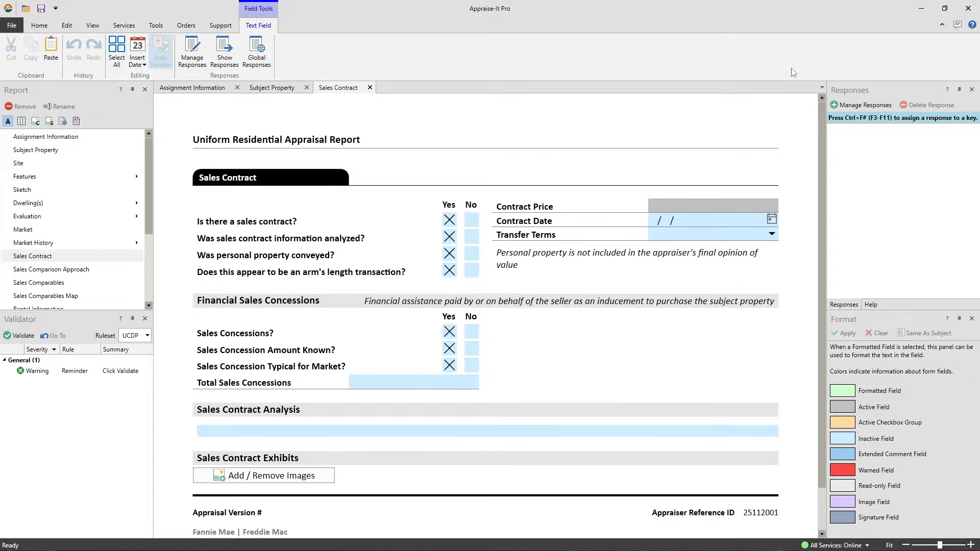
text(500000)
key(Tab)
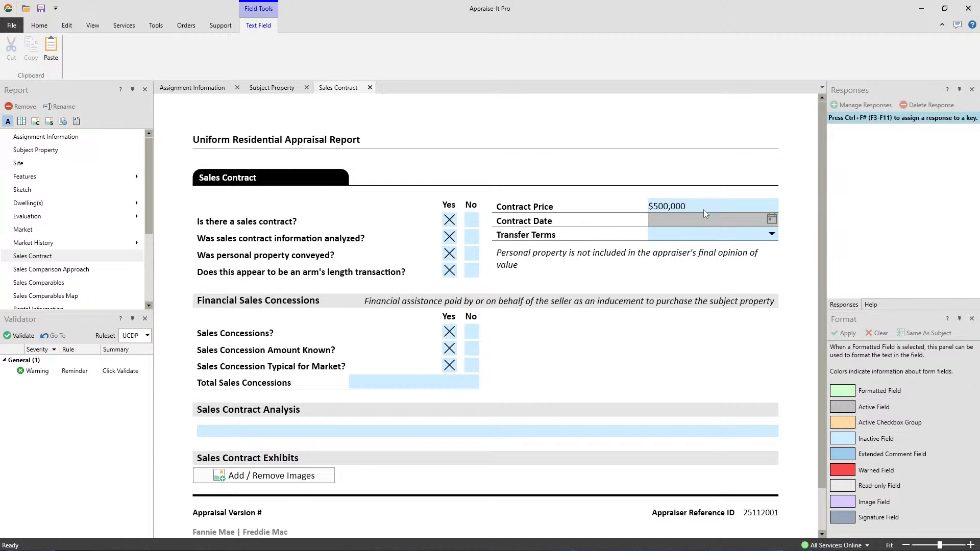
Set the contract date to 11/01/2025 and the transfer terms to Short Sale
click(772, 219)
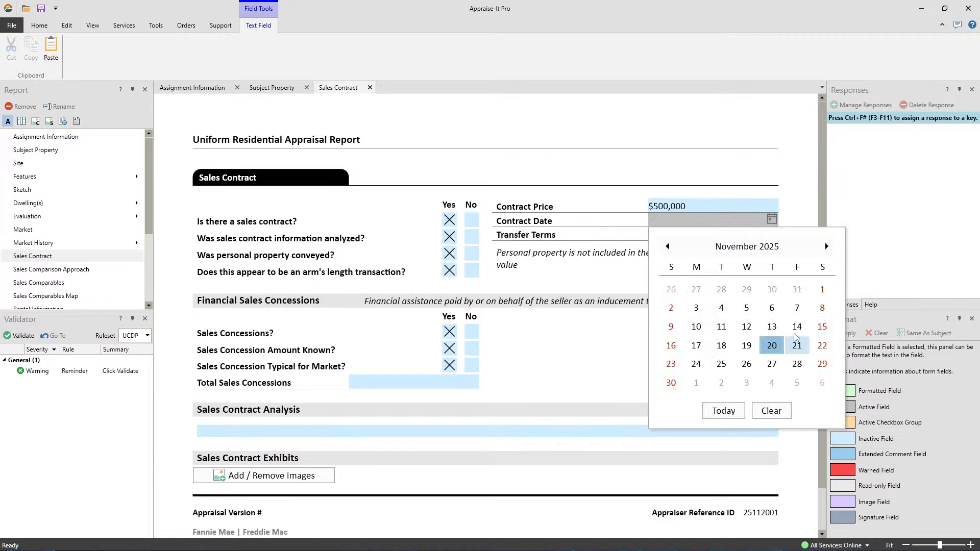
click(823, 290)
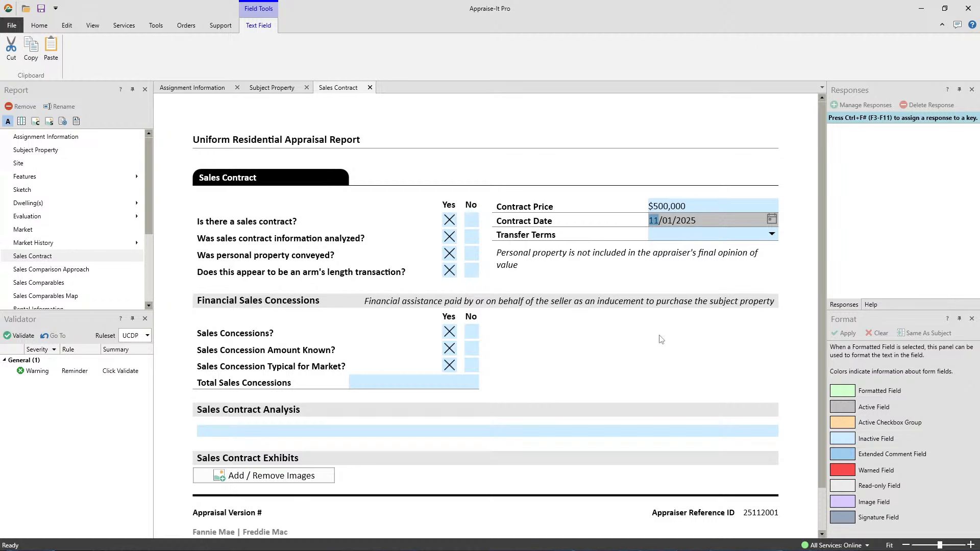
click(771, 234)
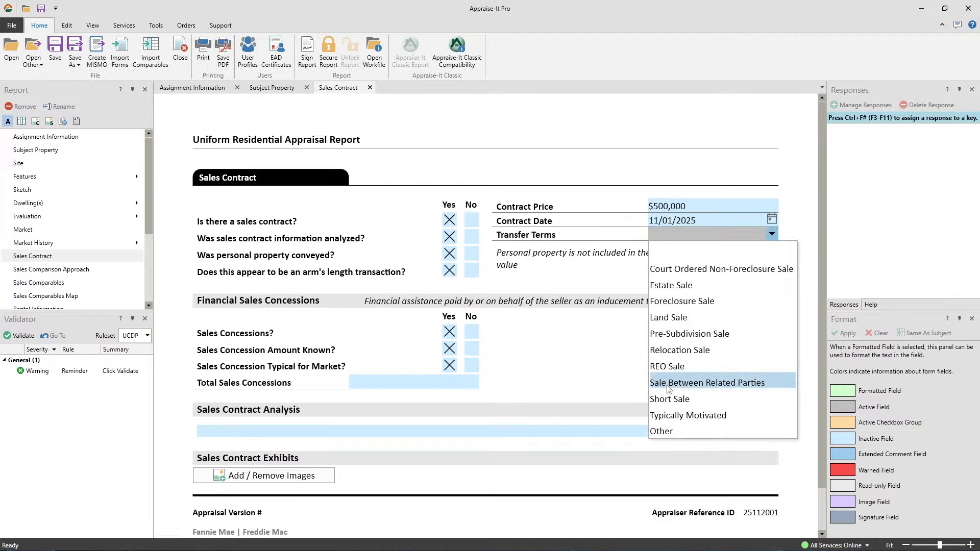
click(677, 399)
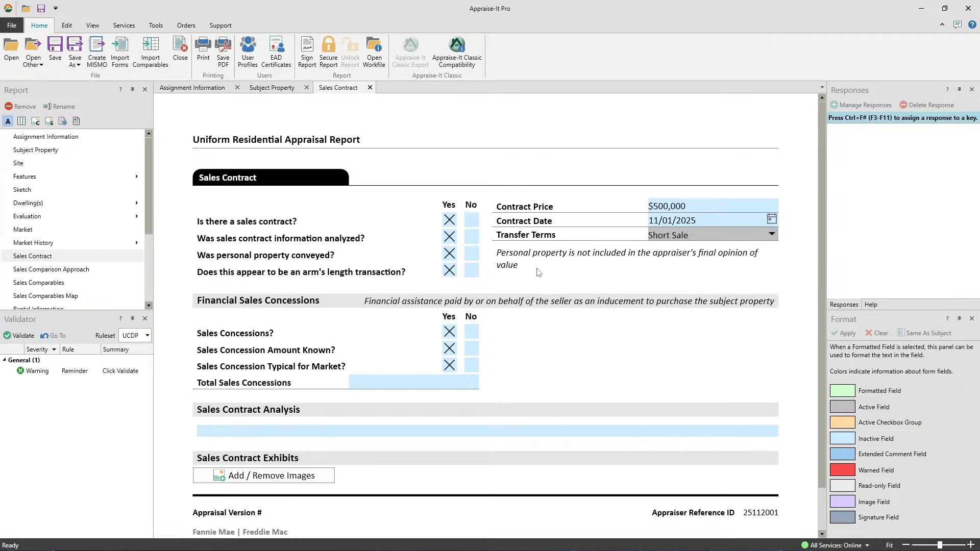
Scroll down the Sales Contract form and switch to sample-local-pdf.pdf in Foxit PDF Reader
scroll(580, 273, down, 1)
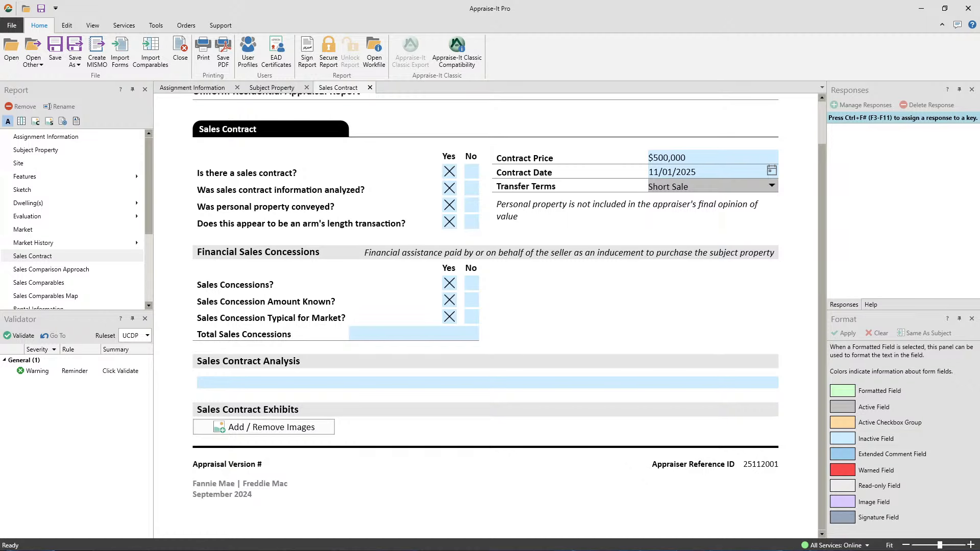
key(alt+Tab)
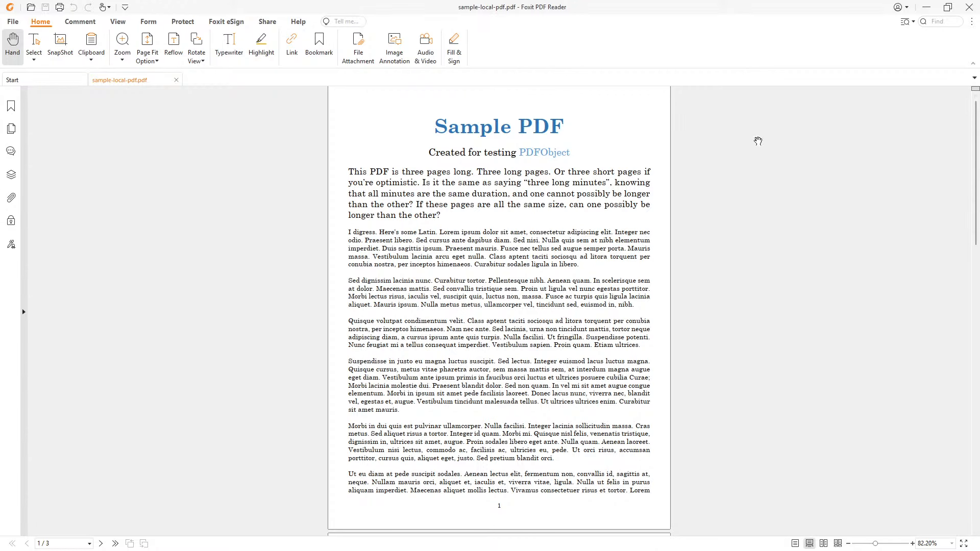
Snapshot the whole first page of Sample PDF to the clipboard, then minimize Foxit
key(alt+Tab)
click(514, 276)
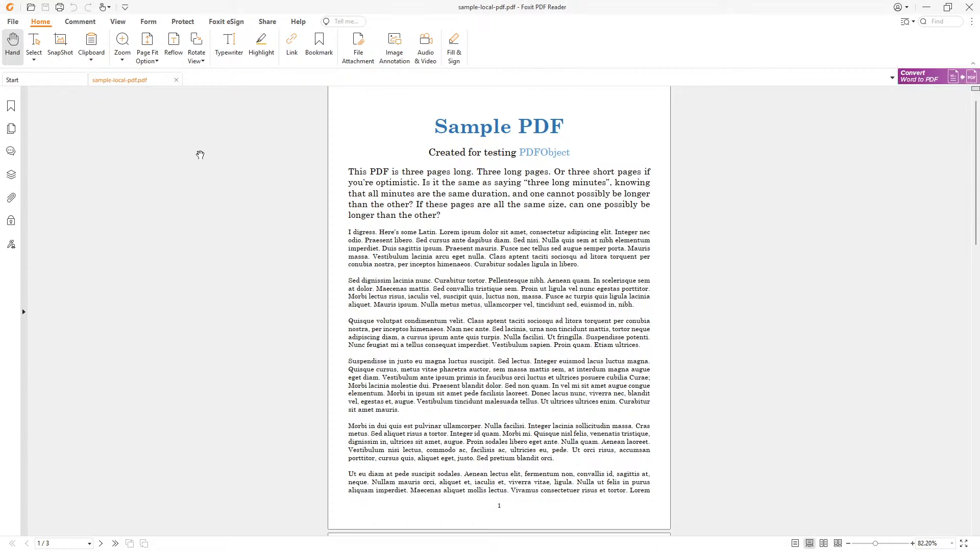
click(62, 45)
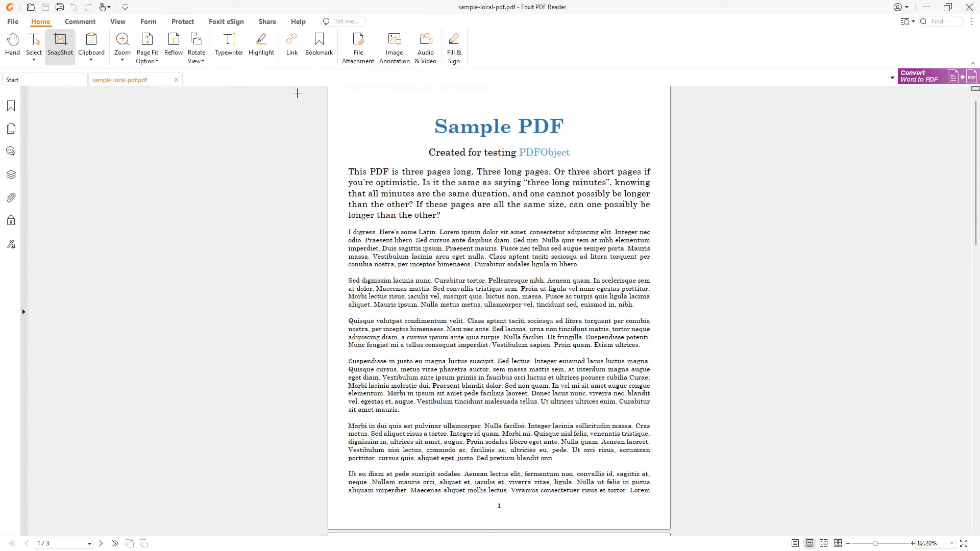
drag(302, 88, 723, 527)
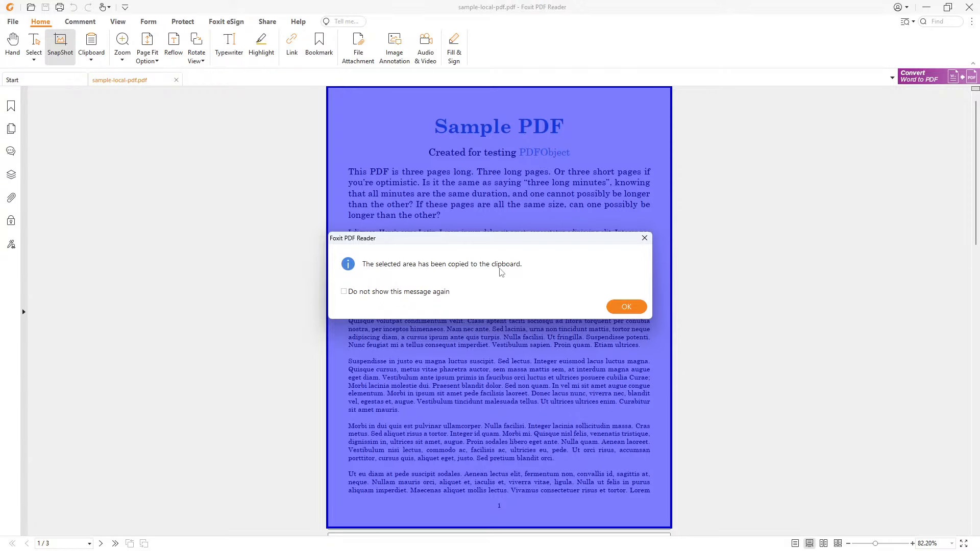
click(631, 307)
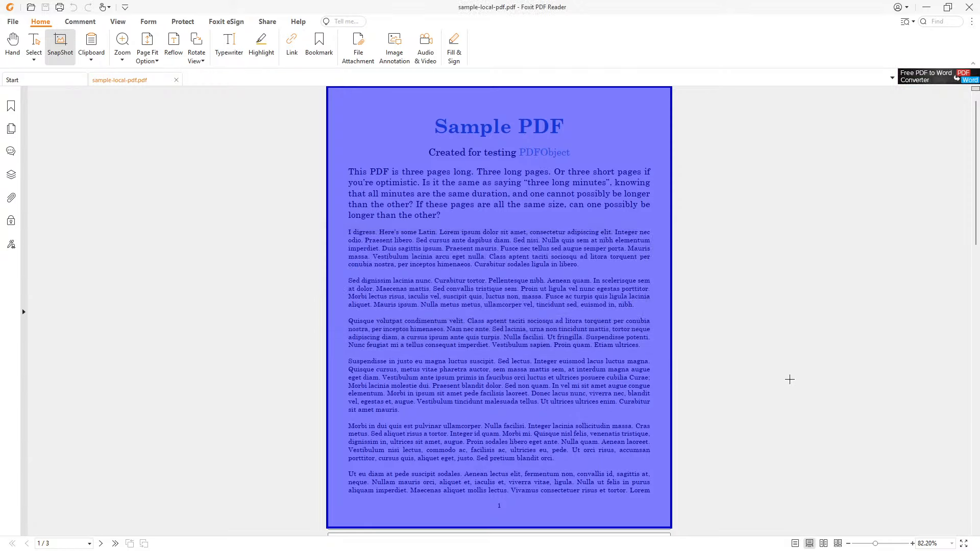
click(926, 8)
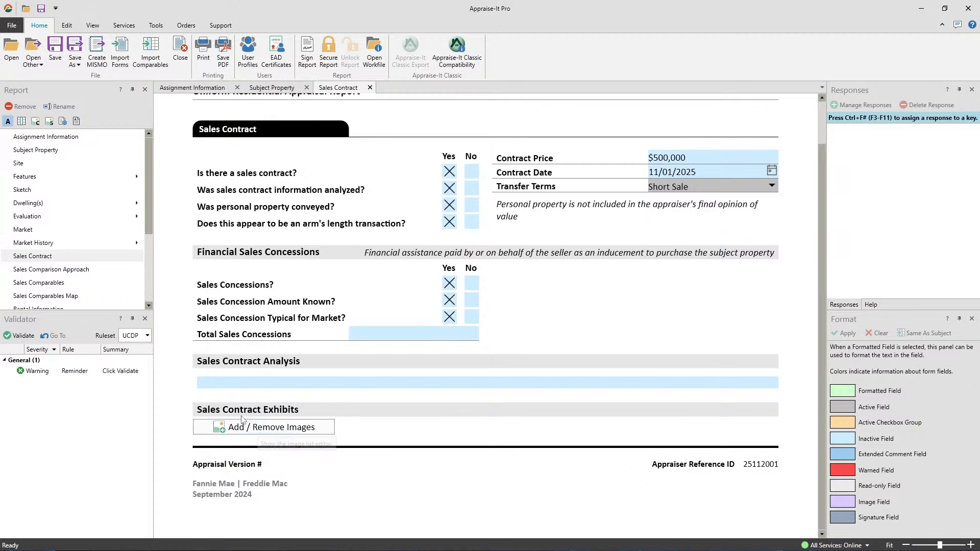
Paste the Sample PDF page into the Sales Contract exhibits, then remove it again
click(258, 429)
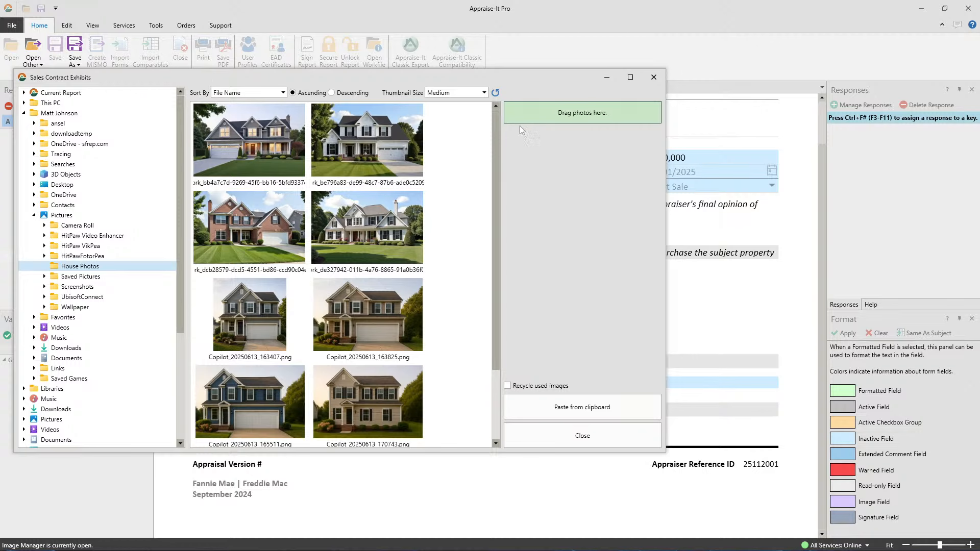
click(582, 408)
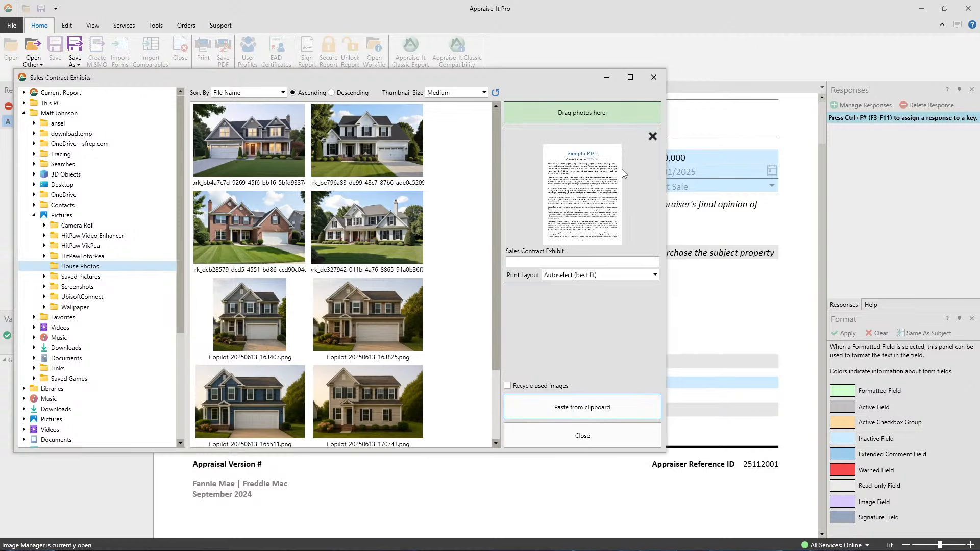
click(589, 437)
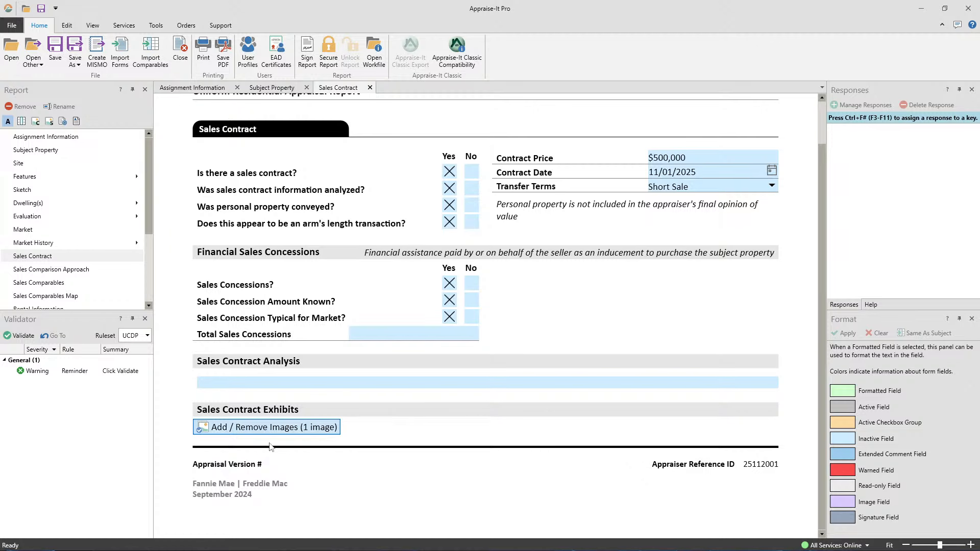
click(307, 434)
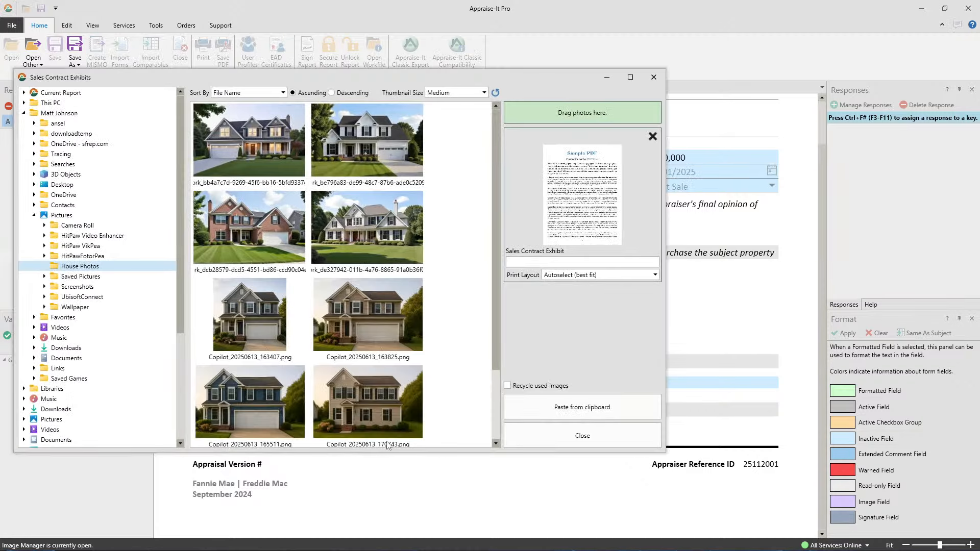
click(653, 137)
Add the red brick house photo as the only Sales Contract exhibit and confirm it's attached
click(583, 435)
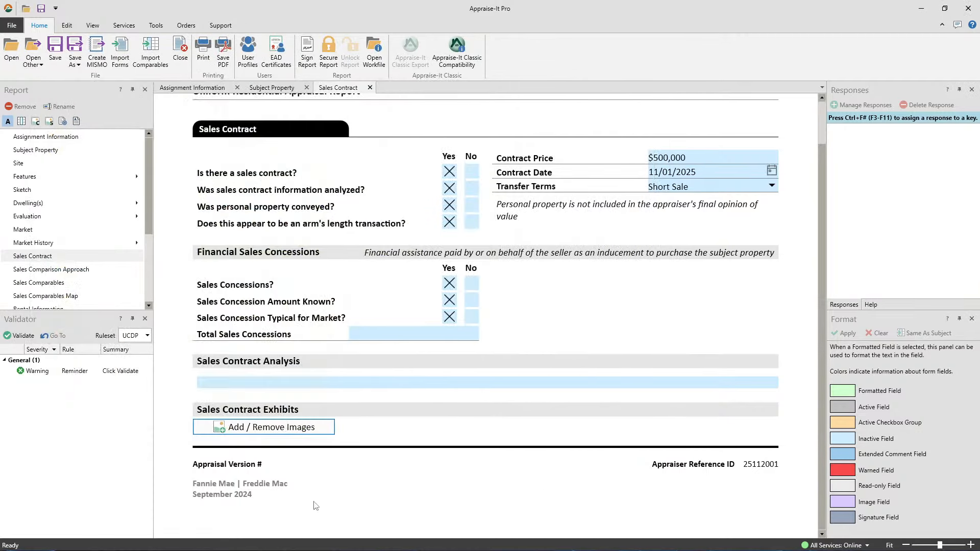
click(270, 429)
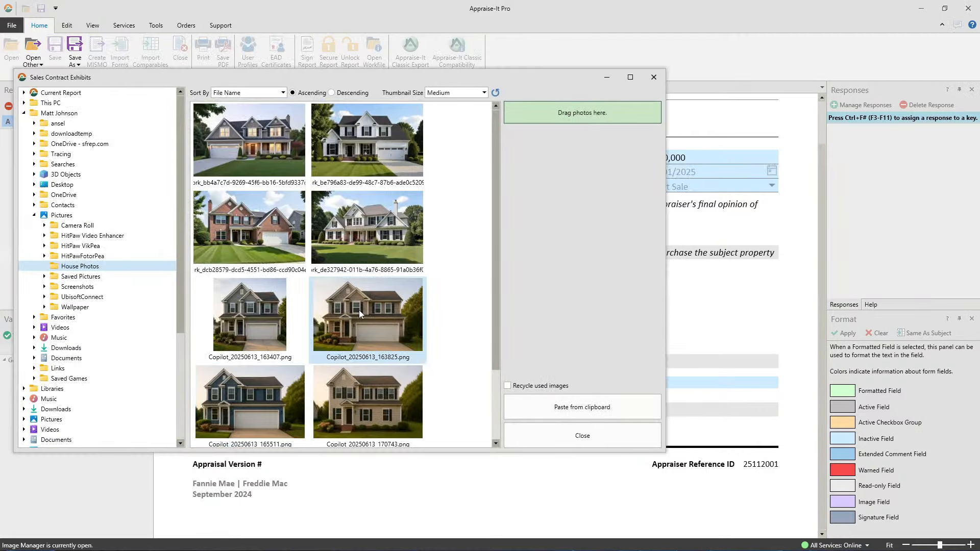
drag(252, 235, 580, 122)
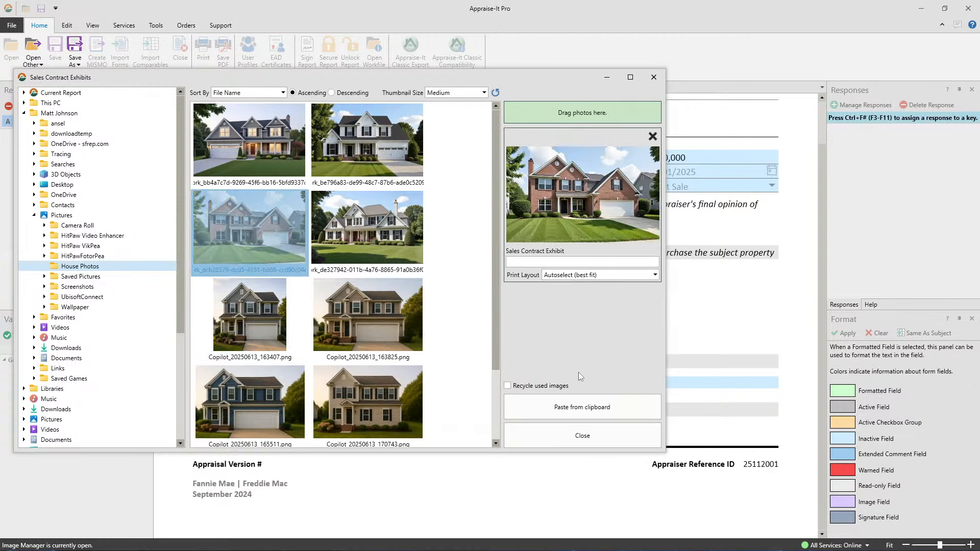
click(581, 437)
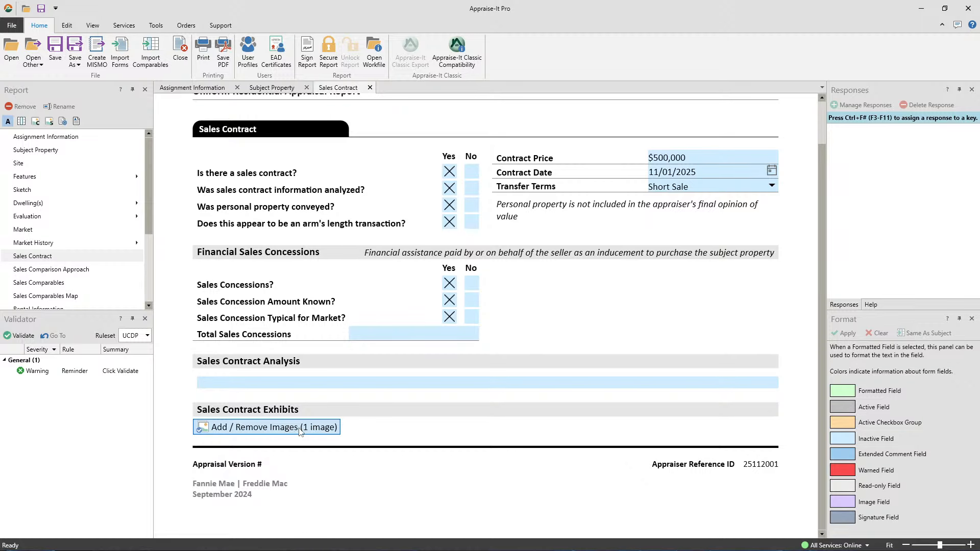
click(301, 430)
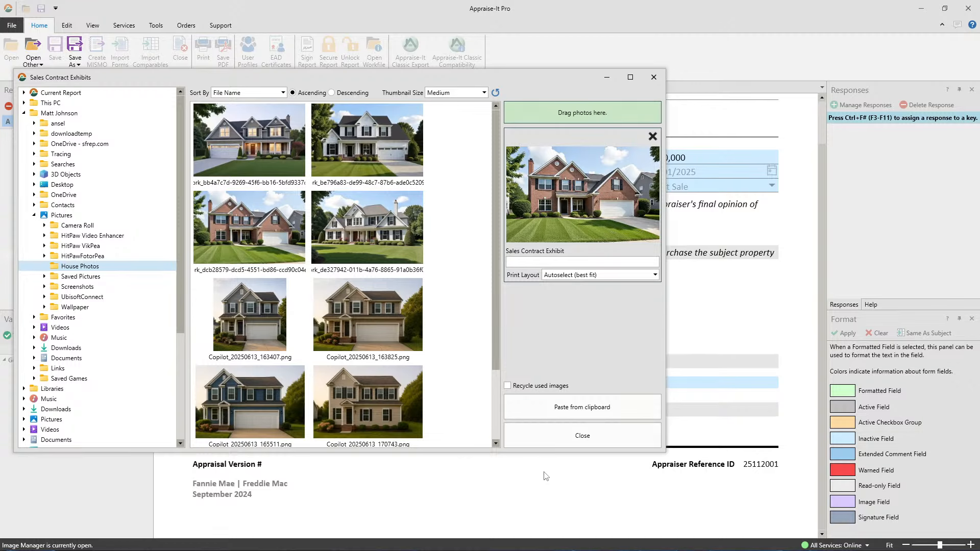
click(580, 436)
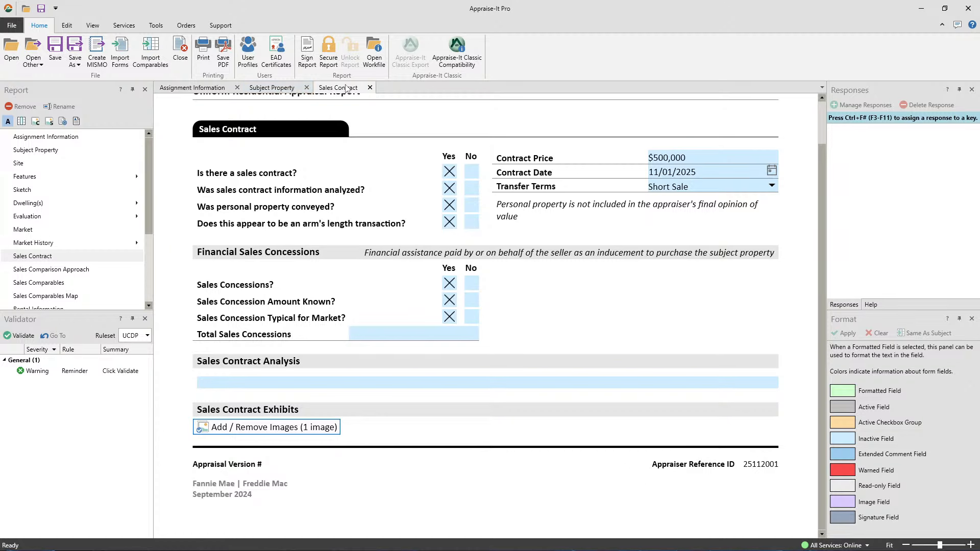
Close the Sales Contract form and set the red brick house photo as the Front View image
click(370, 88)
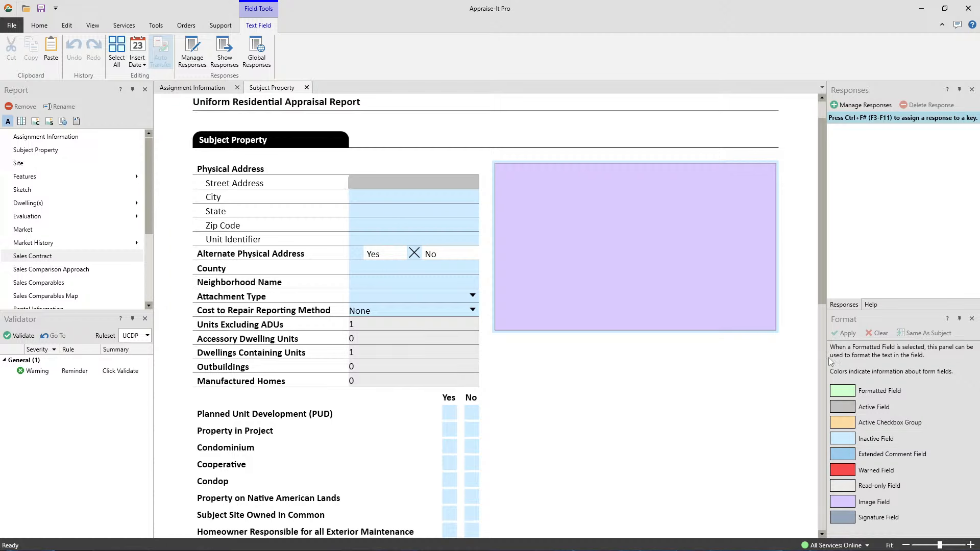
double_click(623, 242)
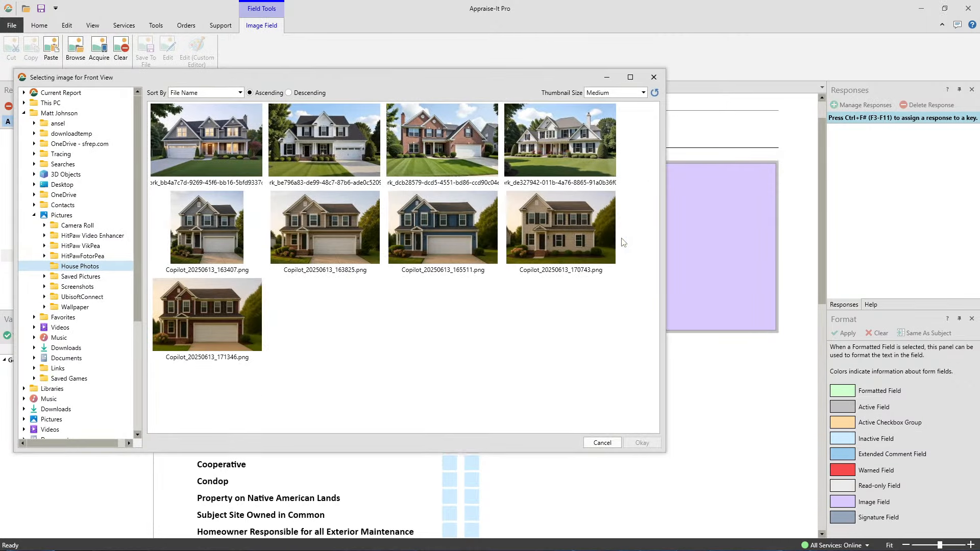
double_click(452, 144)
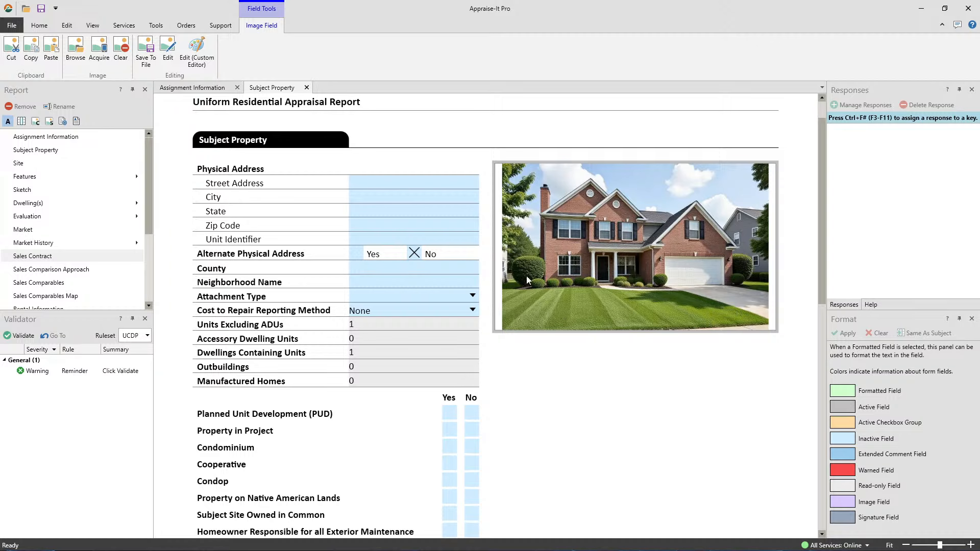
Enter the subject's street address, suggested city, state and zip code, then minimize Appraise-It Pro
click(369, 185)
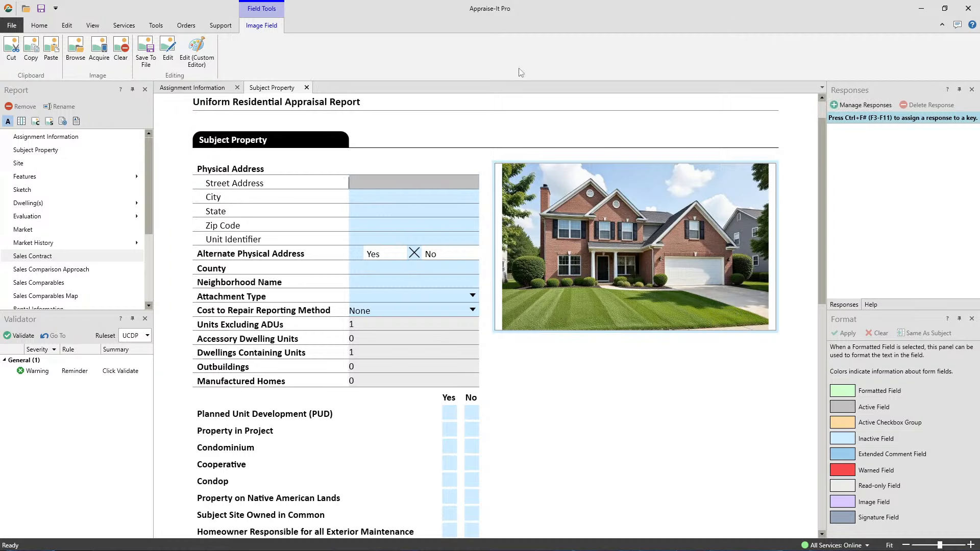
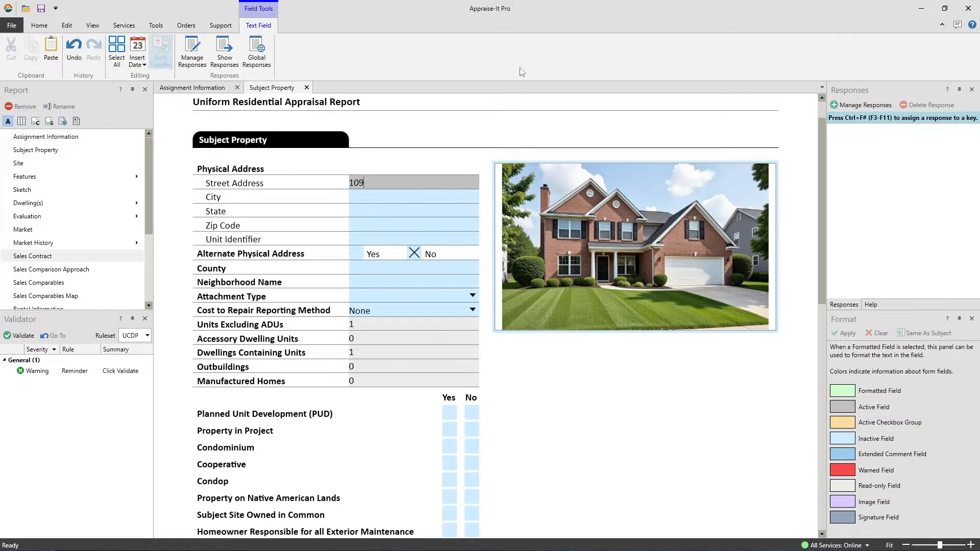
key(Tab)
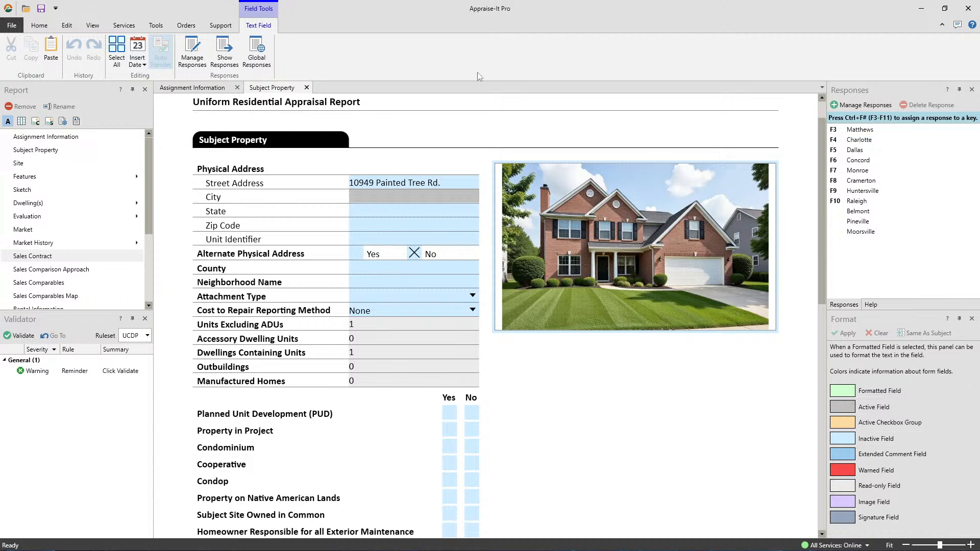
text(Ch)
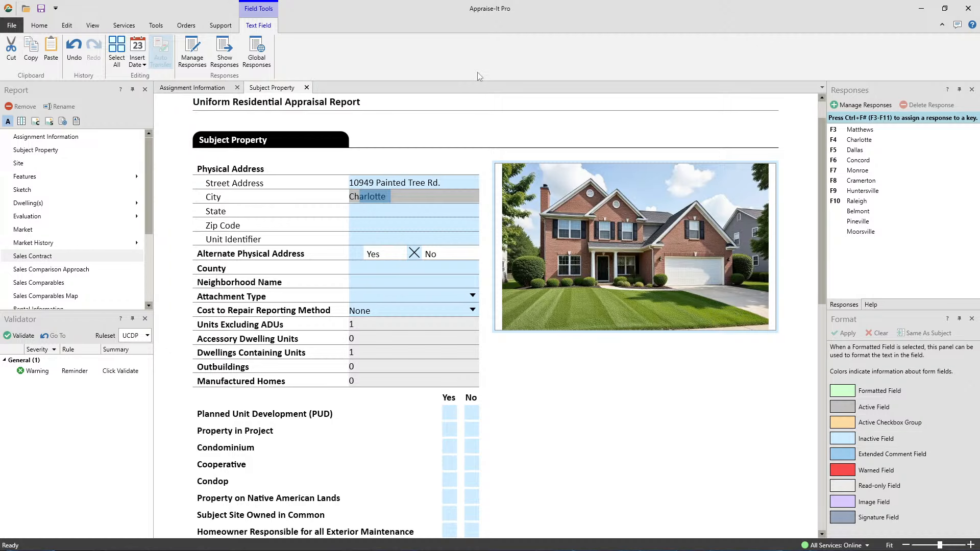
key(Tab)
text(NC)
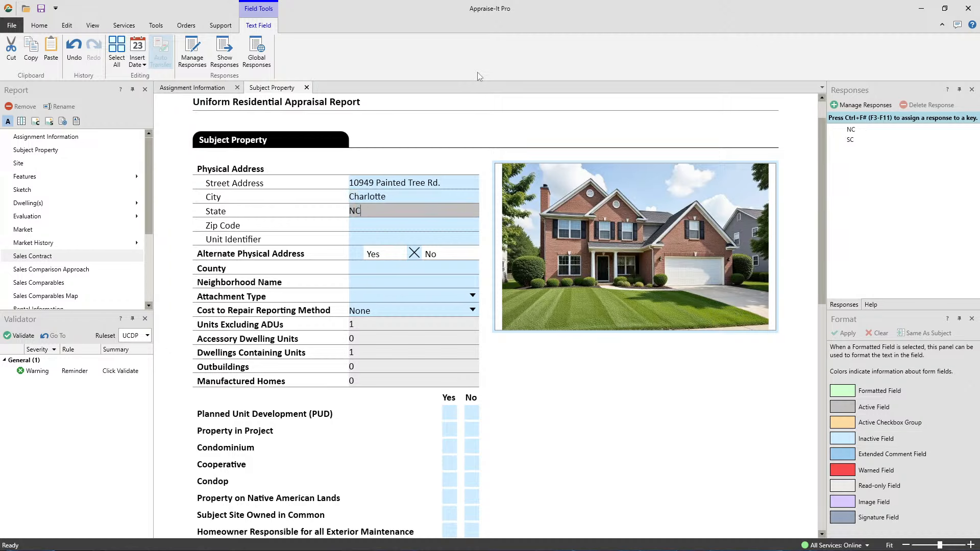
key(Tab)
text(28226)
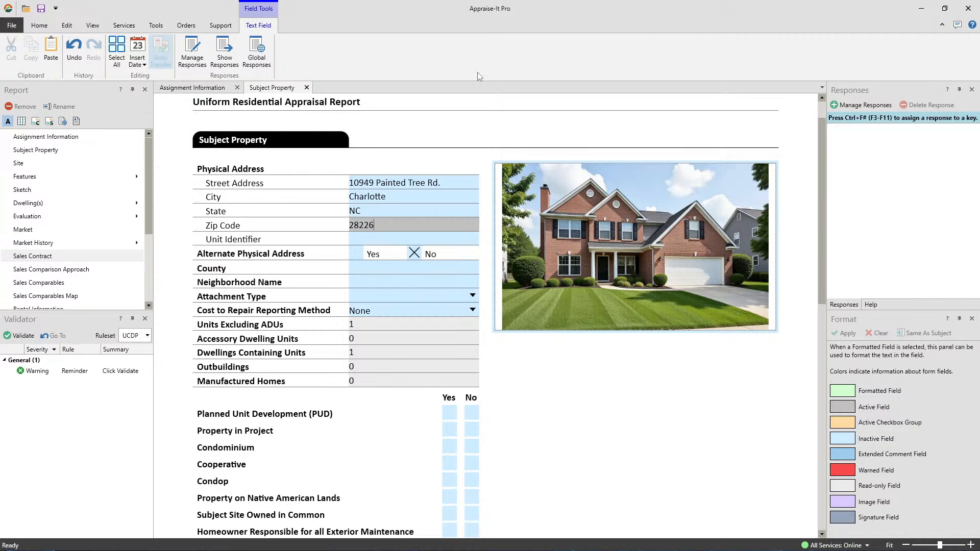
click(370, 239)
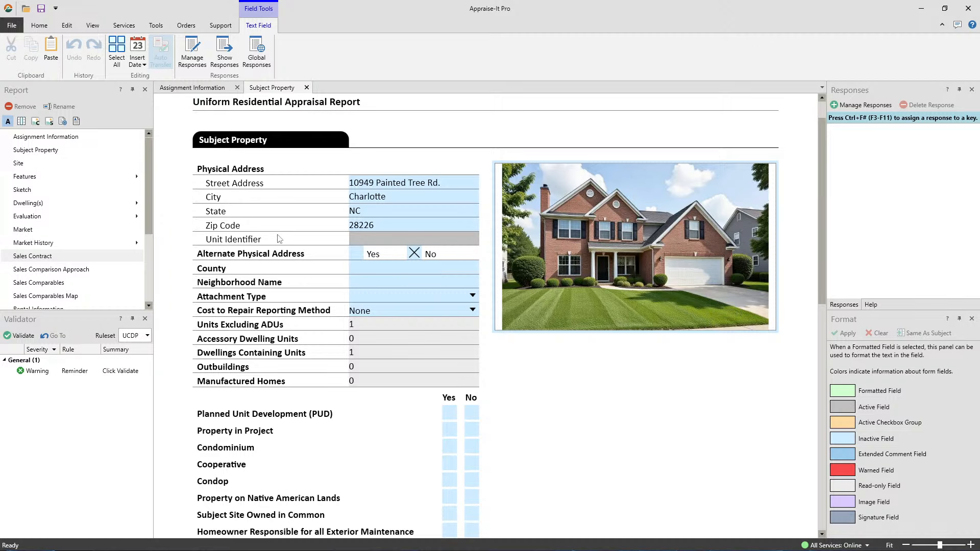
click(922, 9)
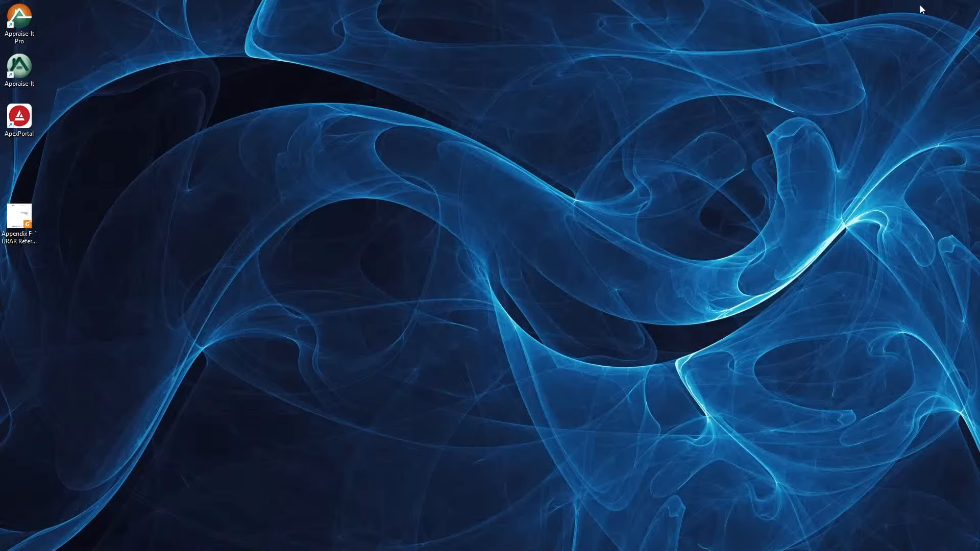
Open the Appendix F-1 URAR Reference Guide PDF and search it for 'unit identi'
double_click(17, 236)
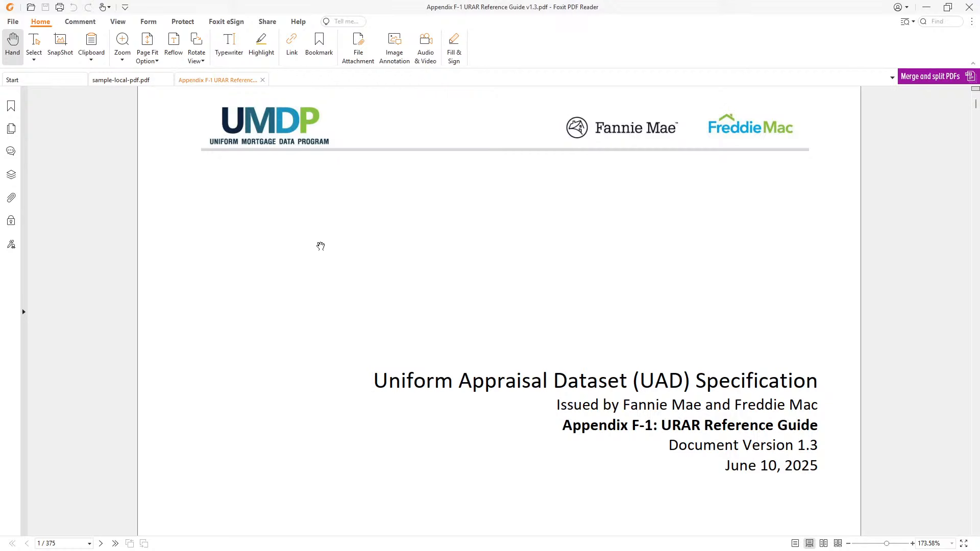
click(940, 22)
text(unit iden)
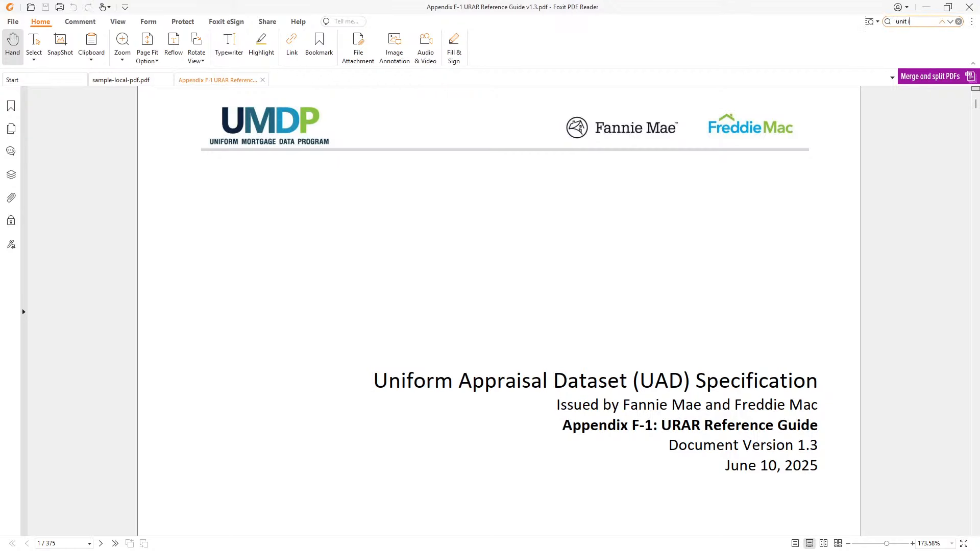
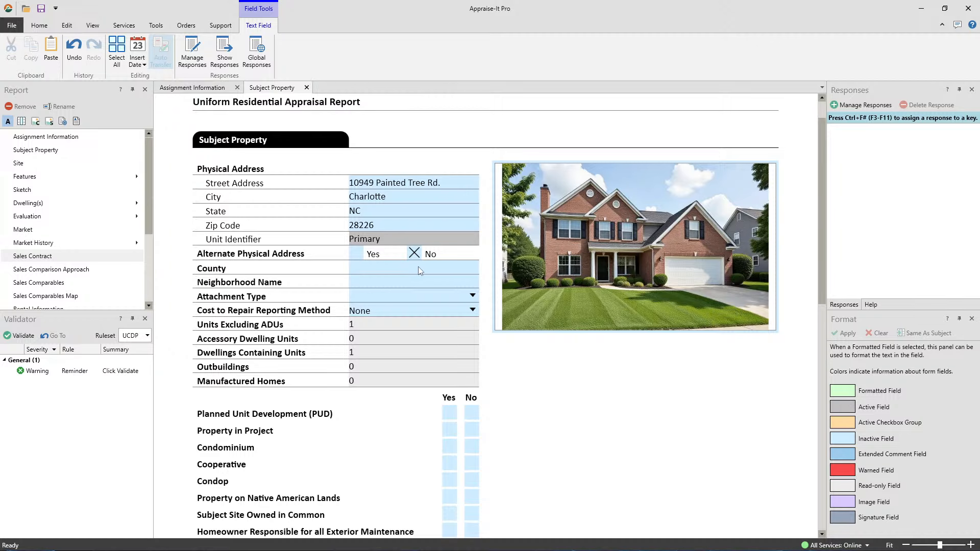
Enter Mecklenburg as the subject's county, fixing the mistyped capital E
click(382, 270)
text(ME)
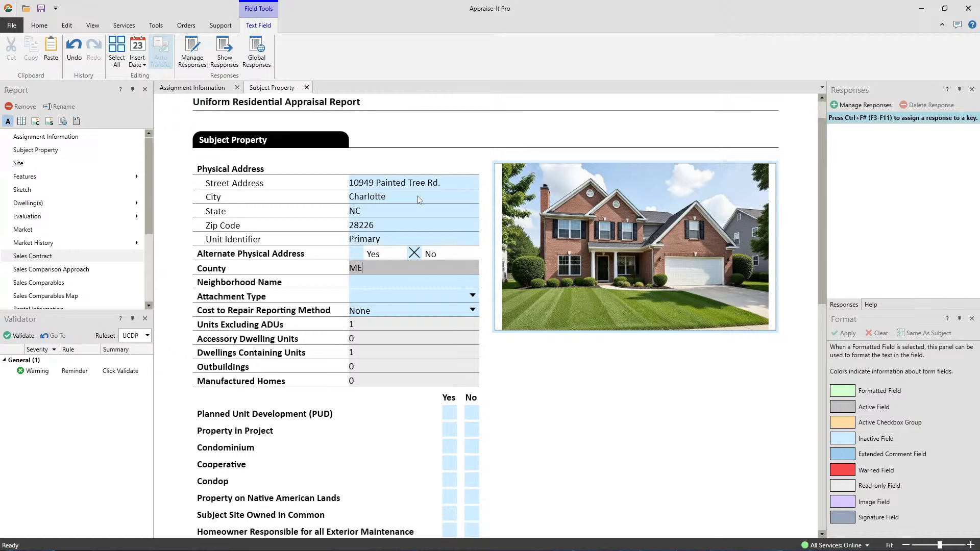
text(cklenburg)
click(362, 268)
key(BackSpace)
text(e)
Clear the subject house photo and set the attachment type to Attached
click(472, 295)
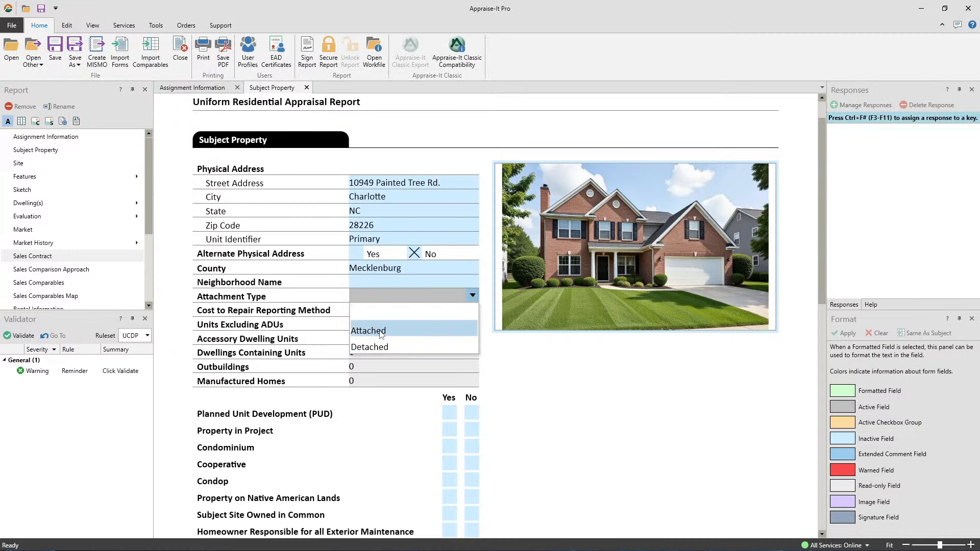
right_click(645, 270)
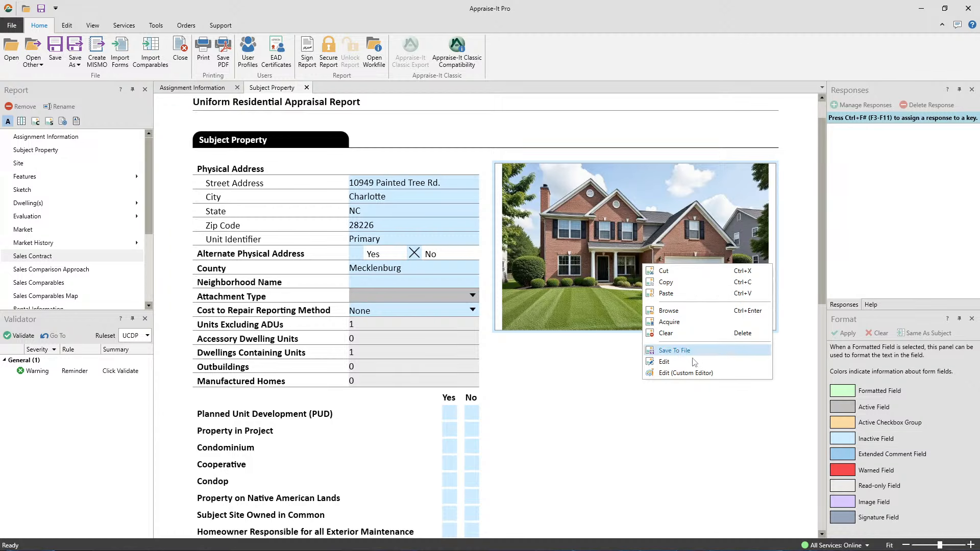
click(682, 332)
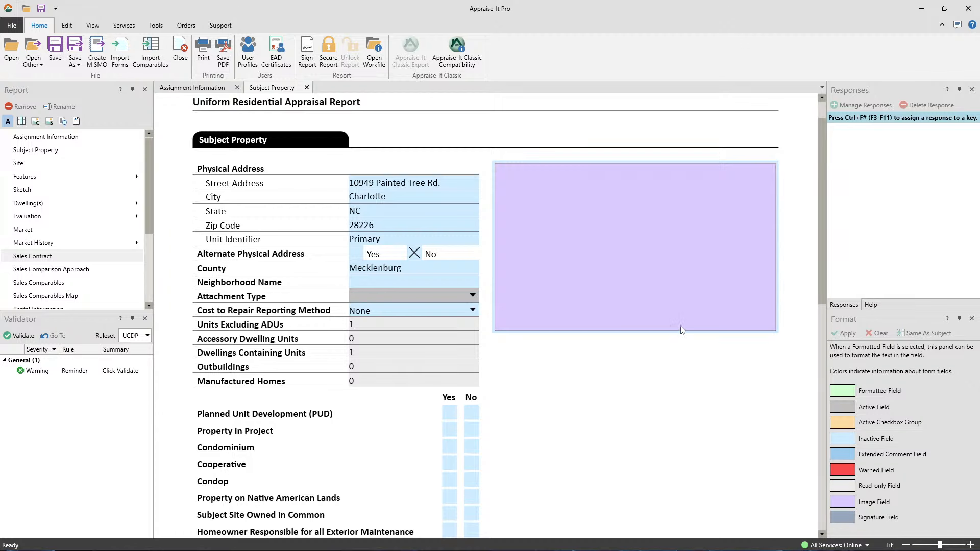
click(381, 295)
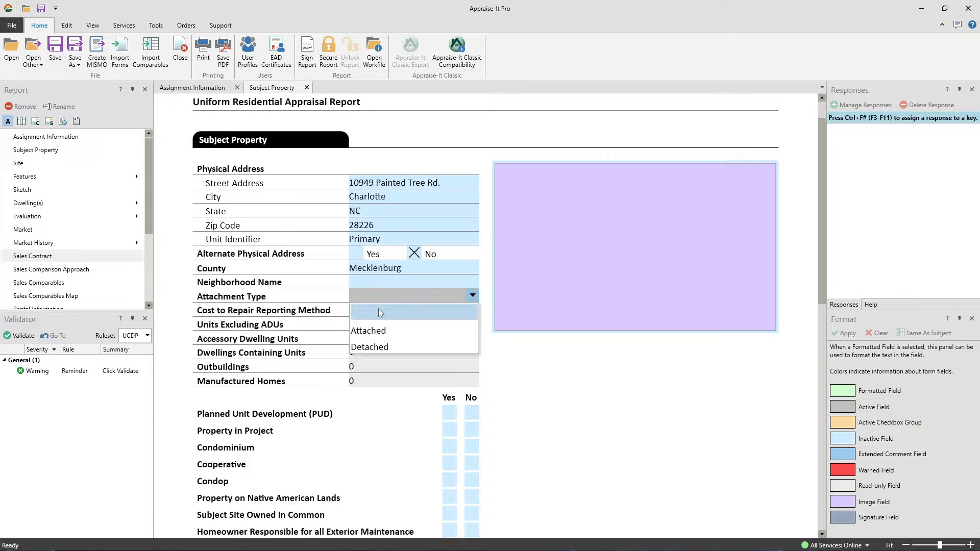
click(375, 331)
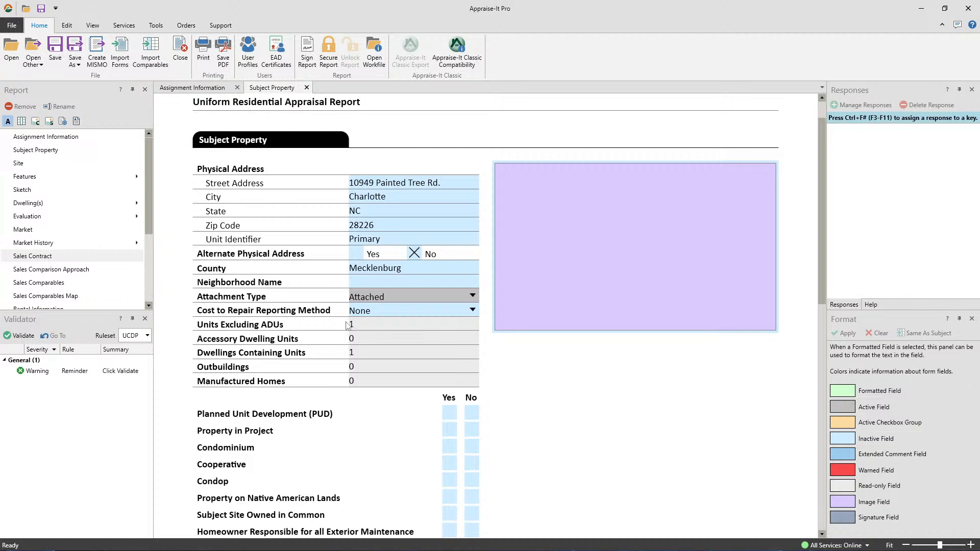
Answer Yes for PUD, Property in Project and Condominium, then open Sales Comparables
scroll(378, 328, down, 2)
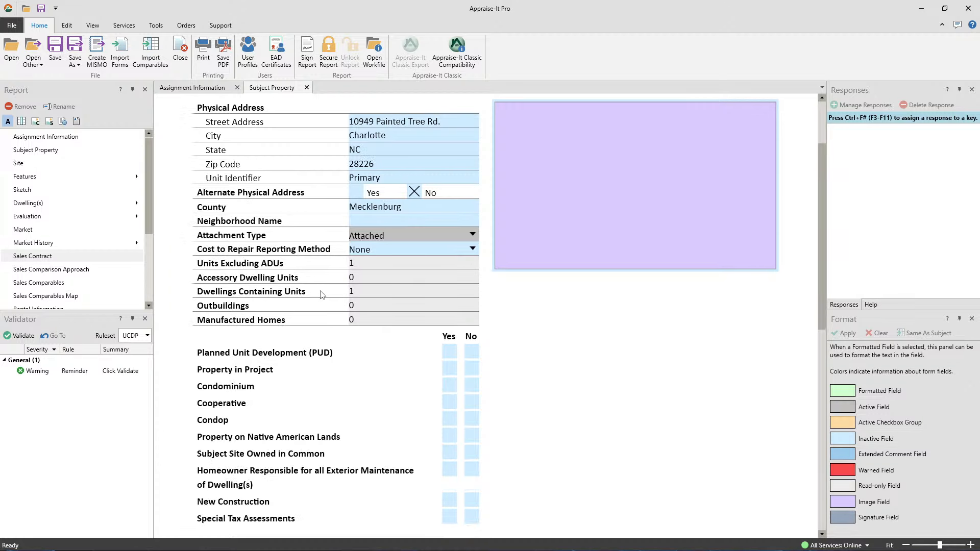
click(369, 309)
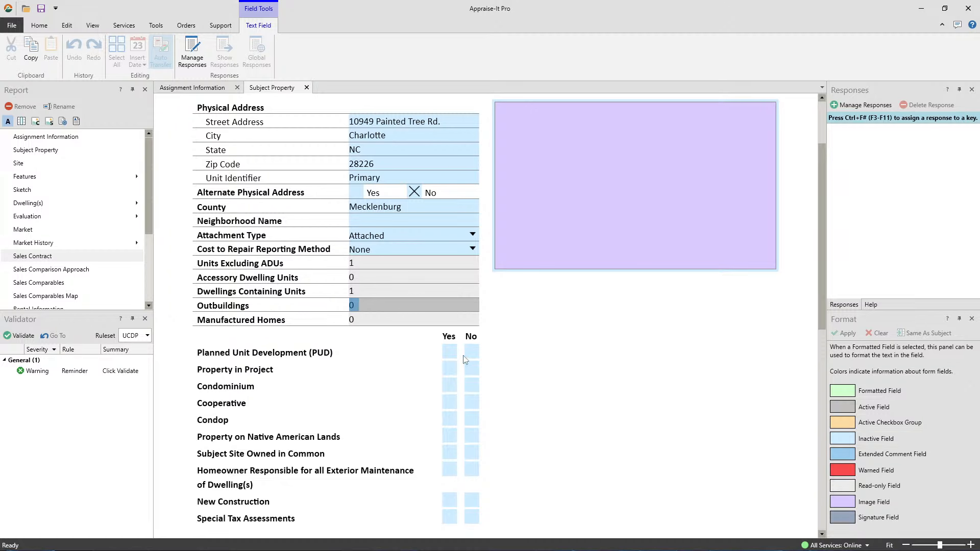
click(449, 353)
scroll(449, 354, down, 1)
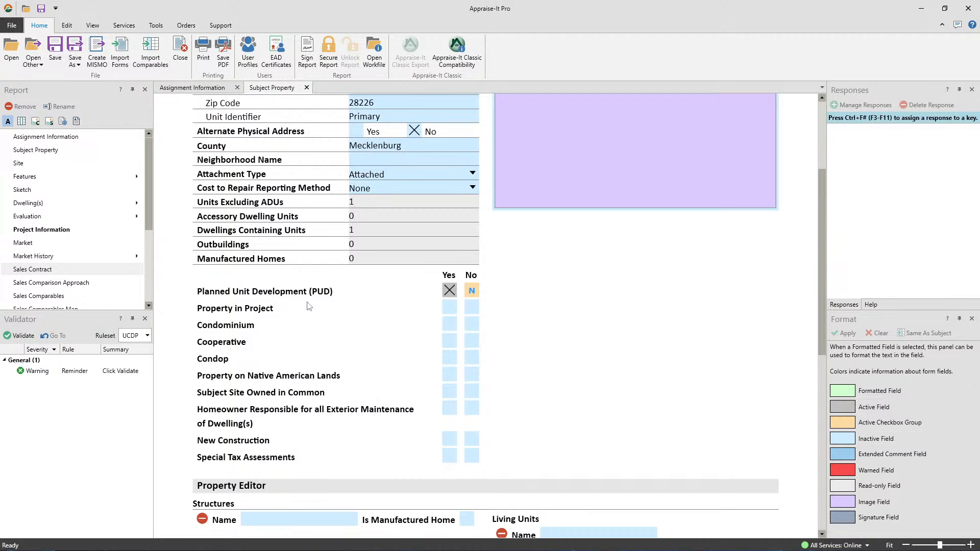
click(450, 307)
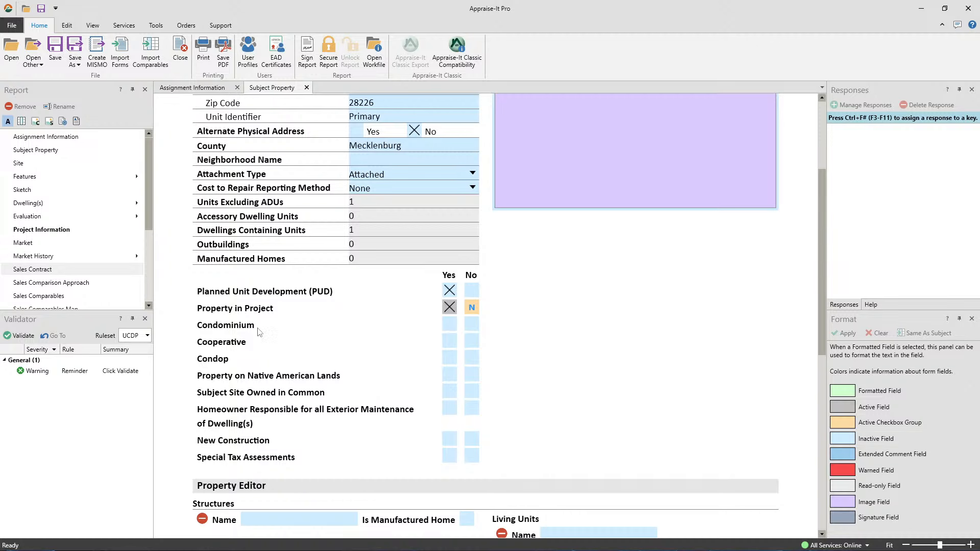
click(450, 325)
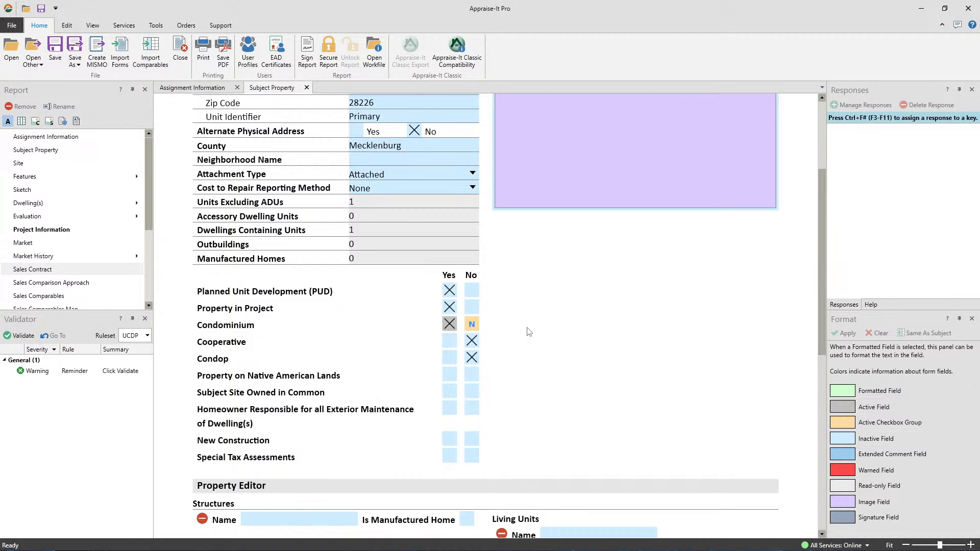
click(45, 298)
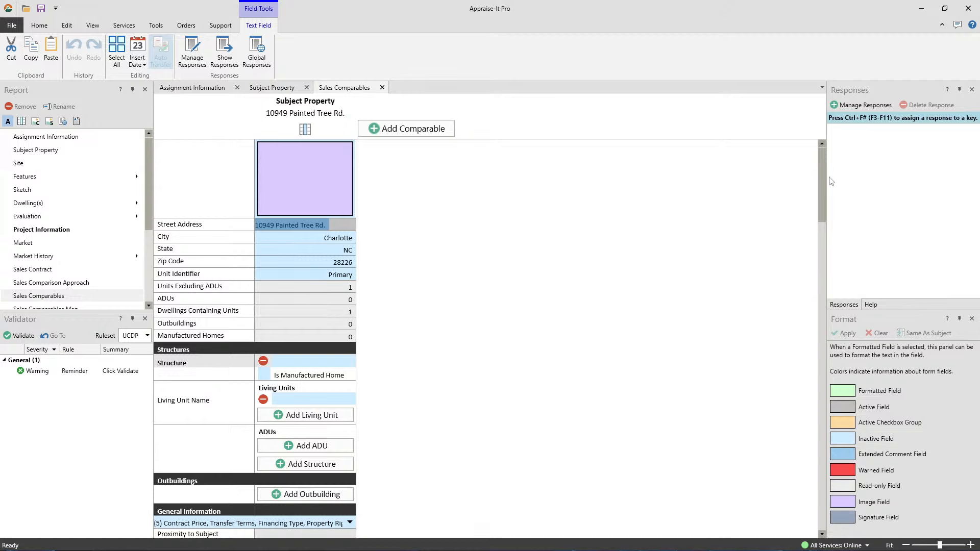
Add six blank comparable sale columns, Comparable 1 through Comparable 6
drag(823, 185, 823, 160)
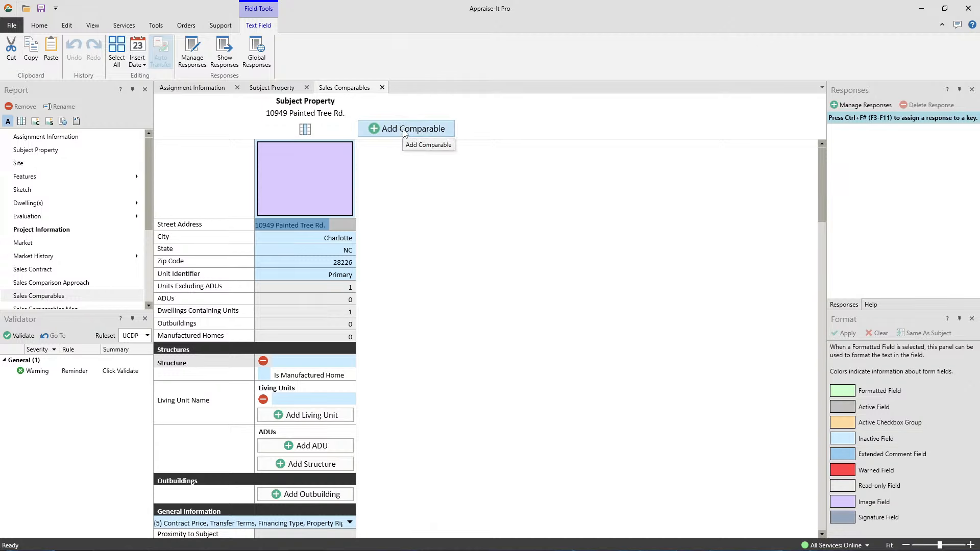
click(404, 132)
click(504, 131)
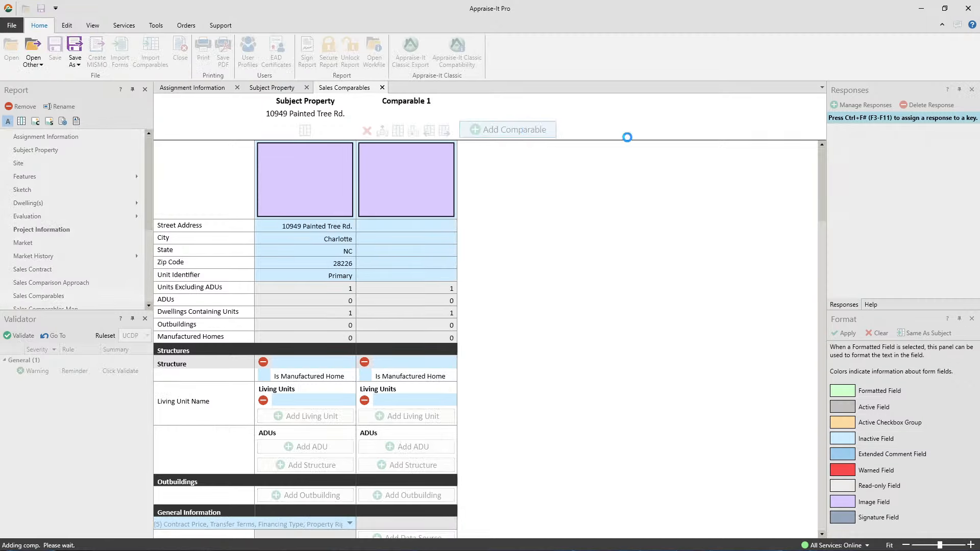
click(625, 130)
click(705, 131)
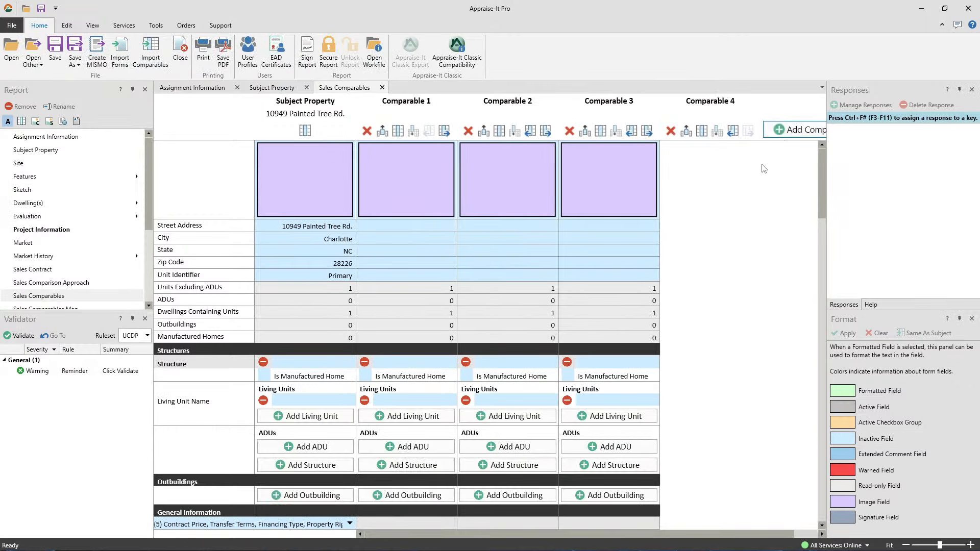
click(779, 132)
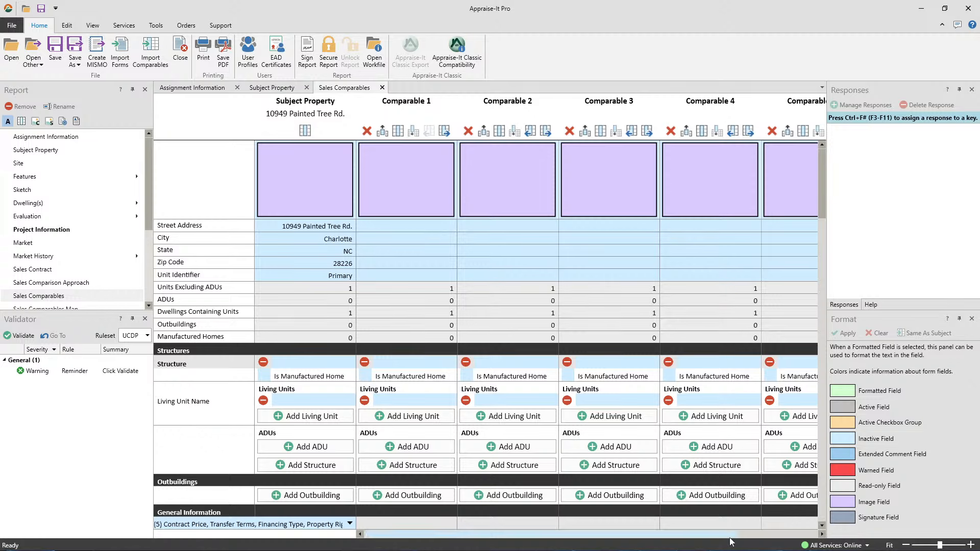
drag(735, 534, 817, 520)
click(781, 130)
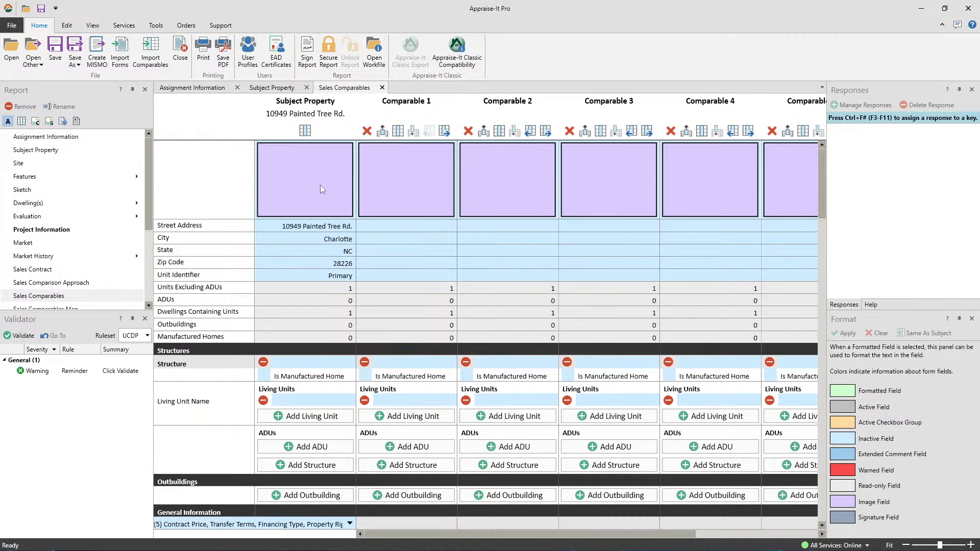
Place the first House Photos image as Comparable 2's front view photo
double_click(508, 179)
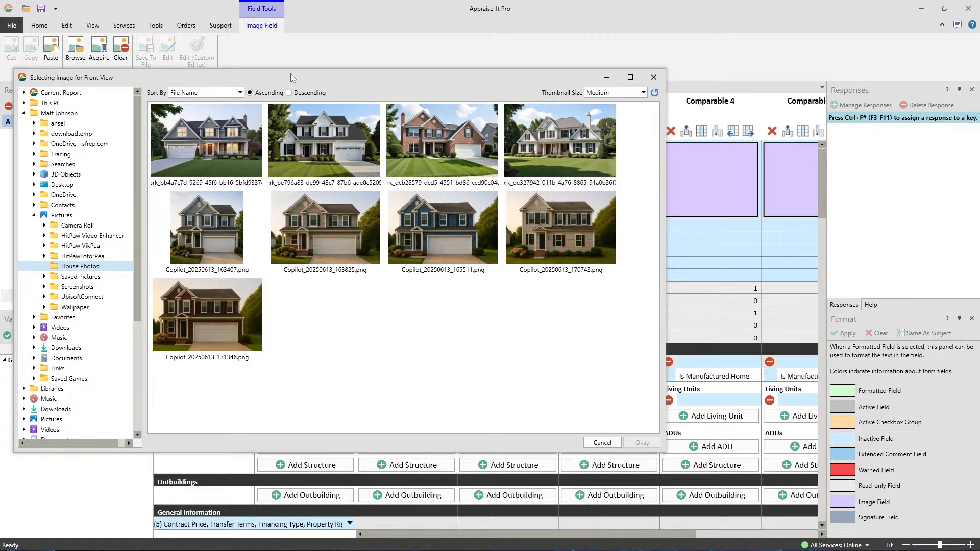
drag(397, 80, 433, 77)
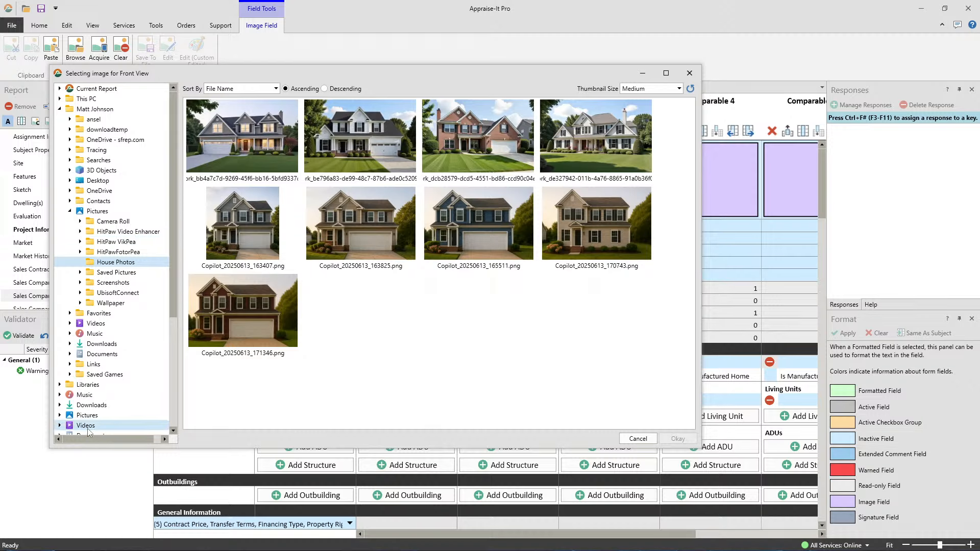
drag(173, 311, 192, 233)
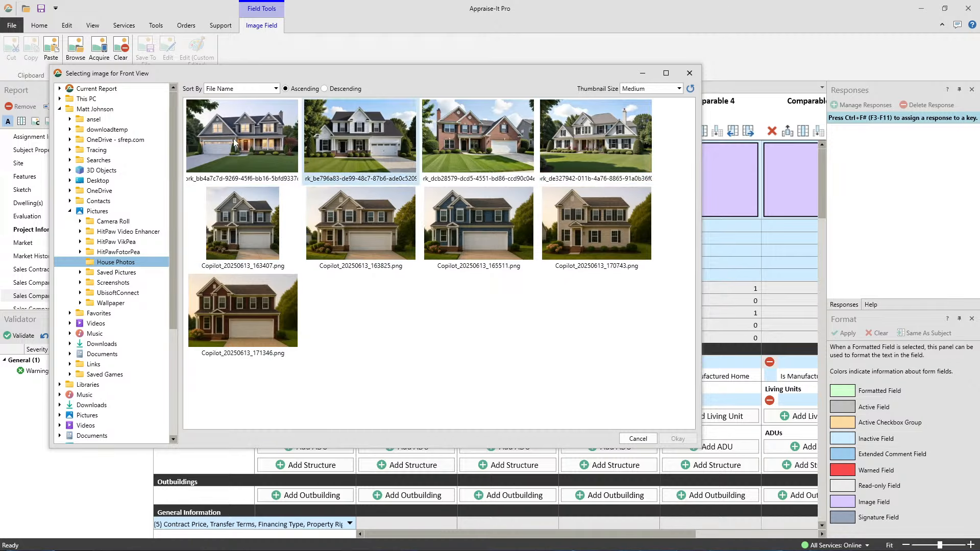
click(216, 139)
double_click(215, 139)
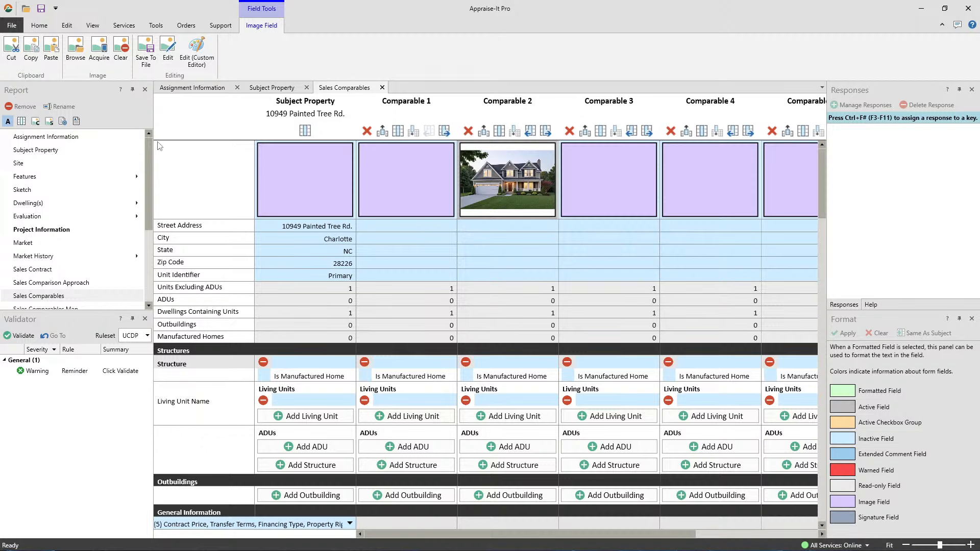
Open the Sales Comparables Adjustments form from the Report tree
scroll(131, 206, down, 4)
scroll(85, 282, up, 1)
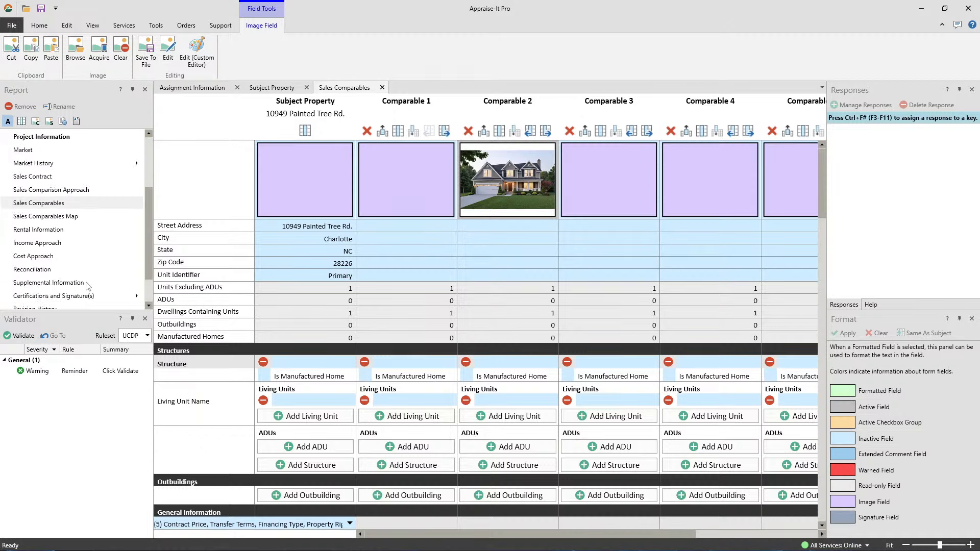
scroll(63, 281, down, 1)
scroll(63, 282, up, 1)
scroll(63, 282, down, 1)
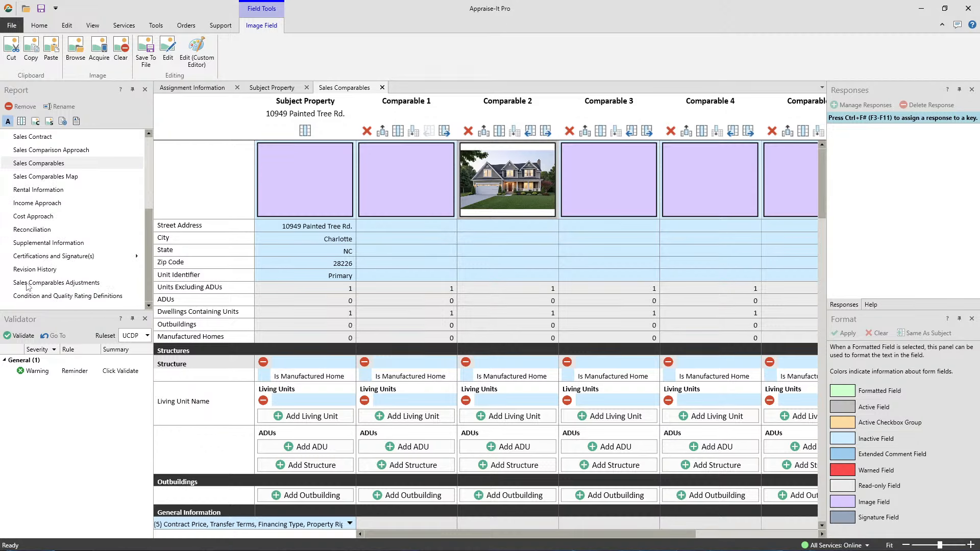
click(73, 284)
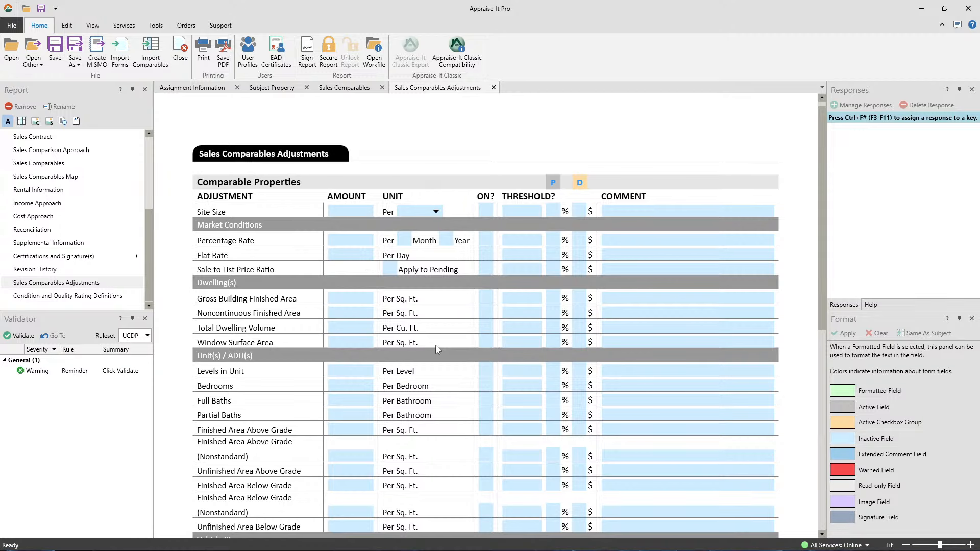
Launch the SFREP YouTube channel from the Support links and maximize the browser
scroll(475, 380, down, 8)
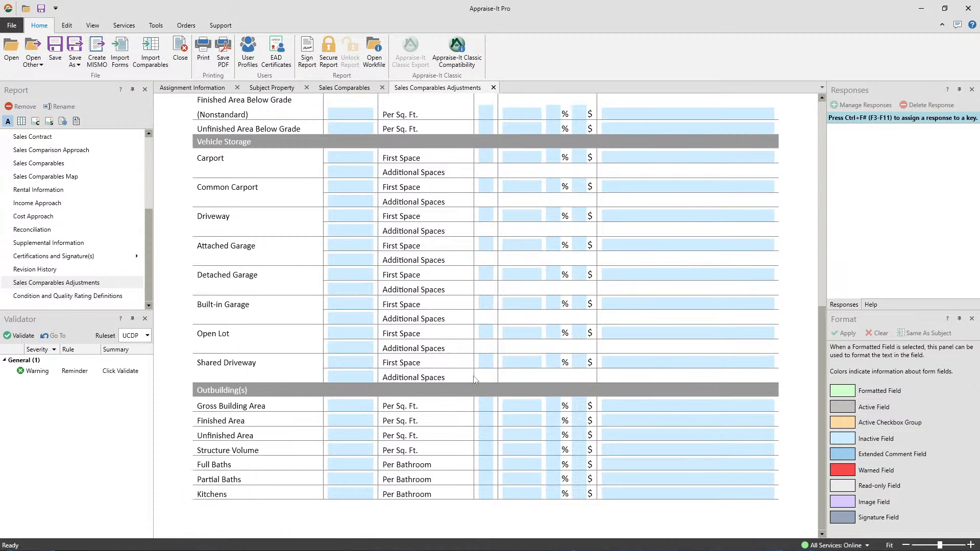
scroll(386, 309, up, 10)
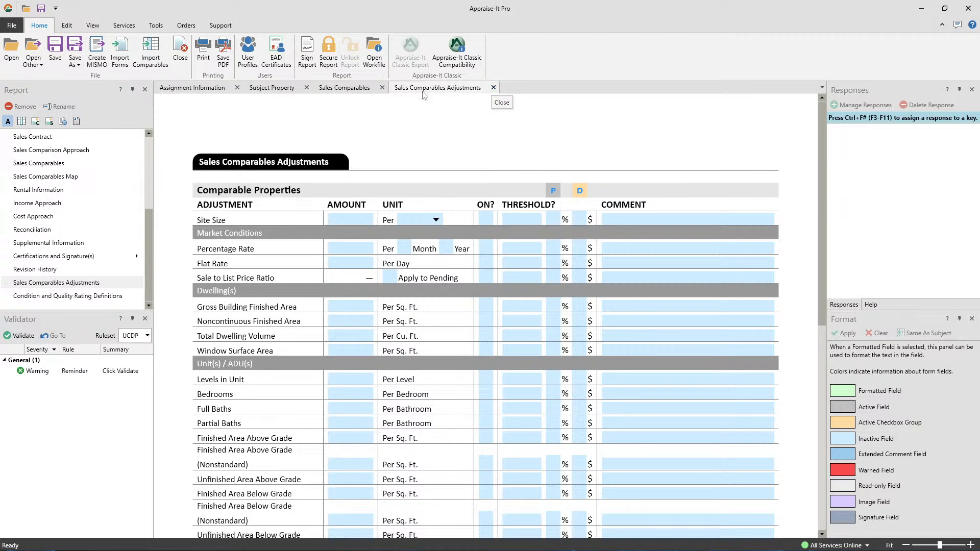
click(219, 26)
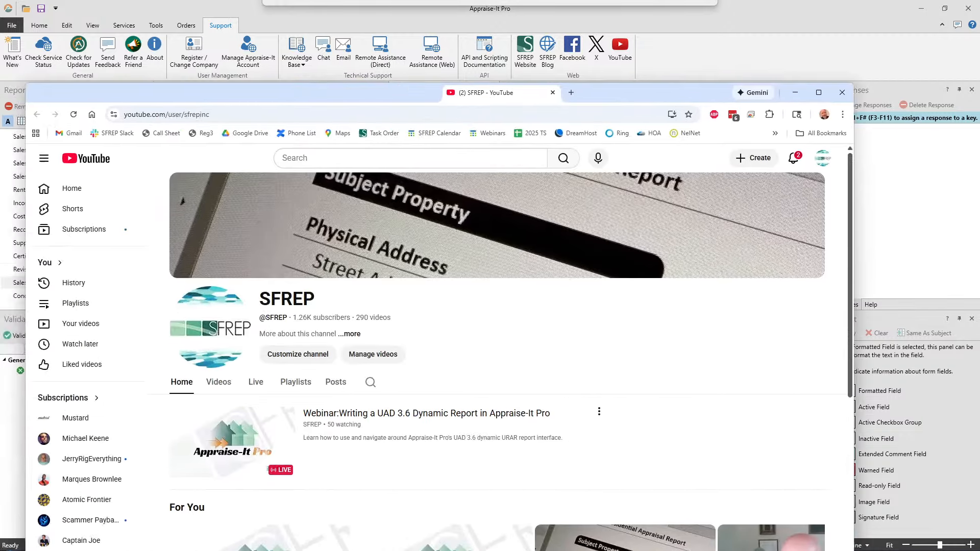
double_click(456, 89)
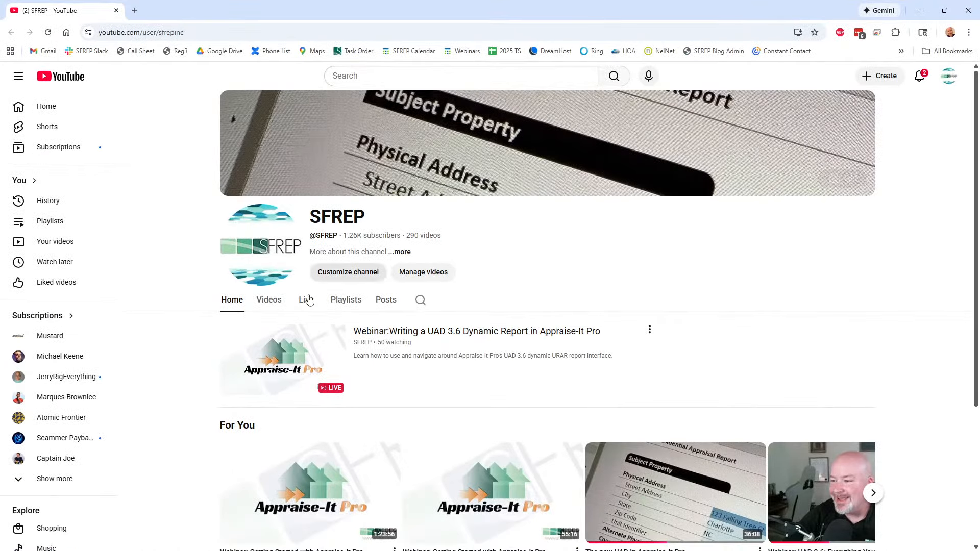
Browse the SFREP channel's Live webinar list, then minimize the browser
click(307, 301)
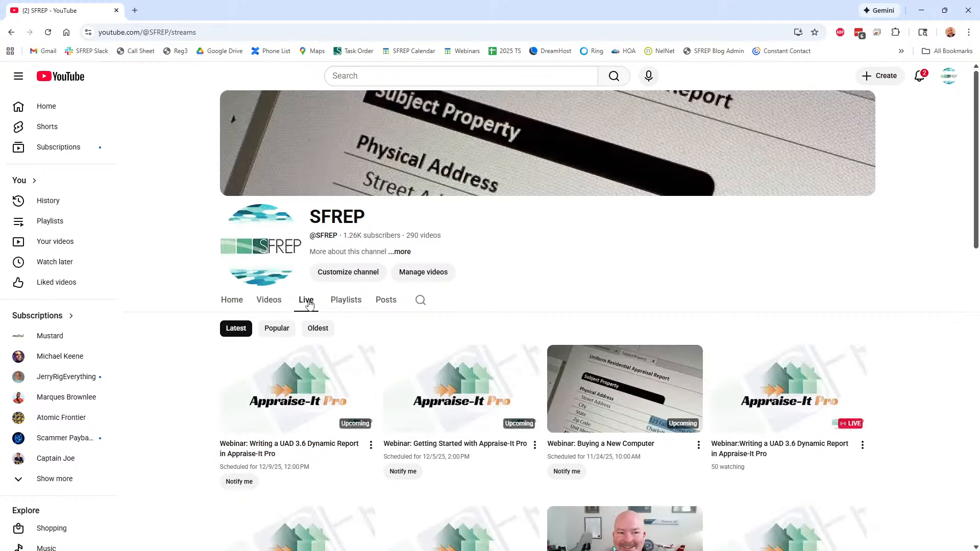
scroll(448, 367, down, 4)
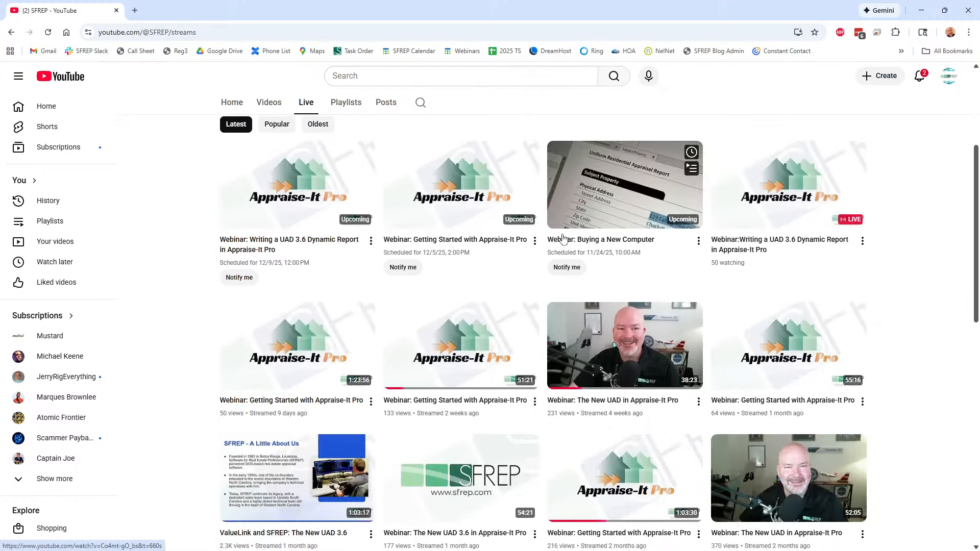
scroll(498, 236, down, 3)
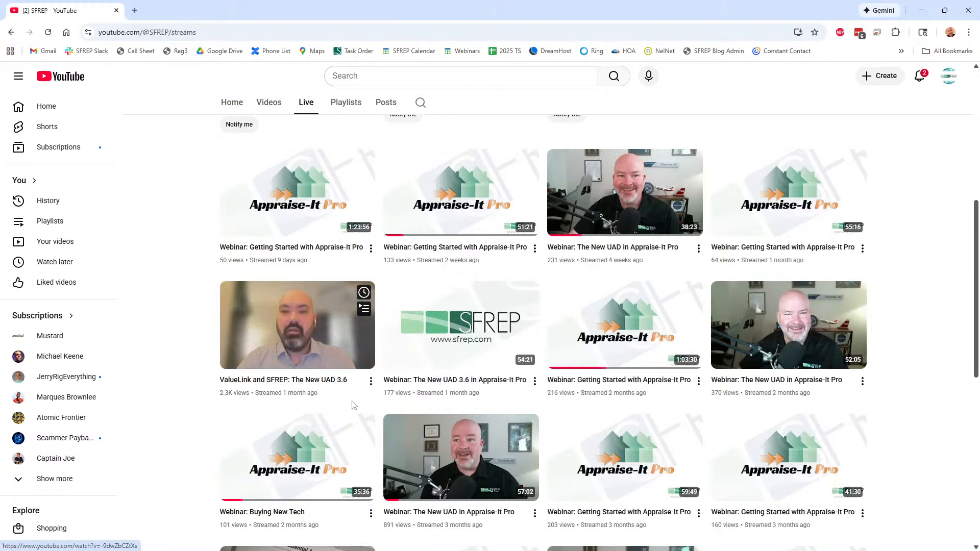
mouse_move(598, 318)
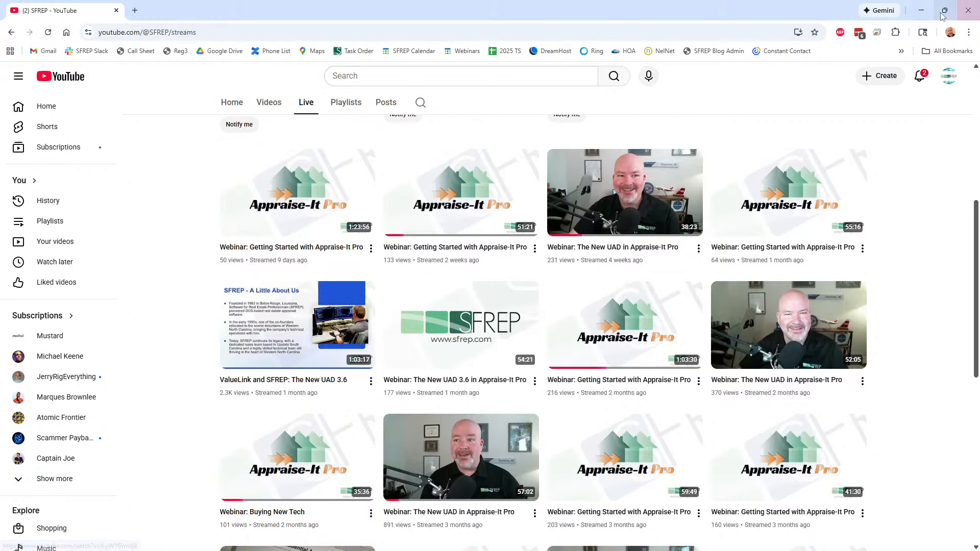
click(973, 10)
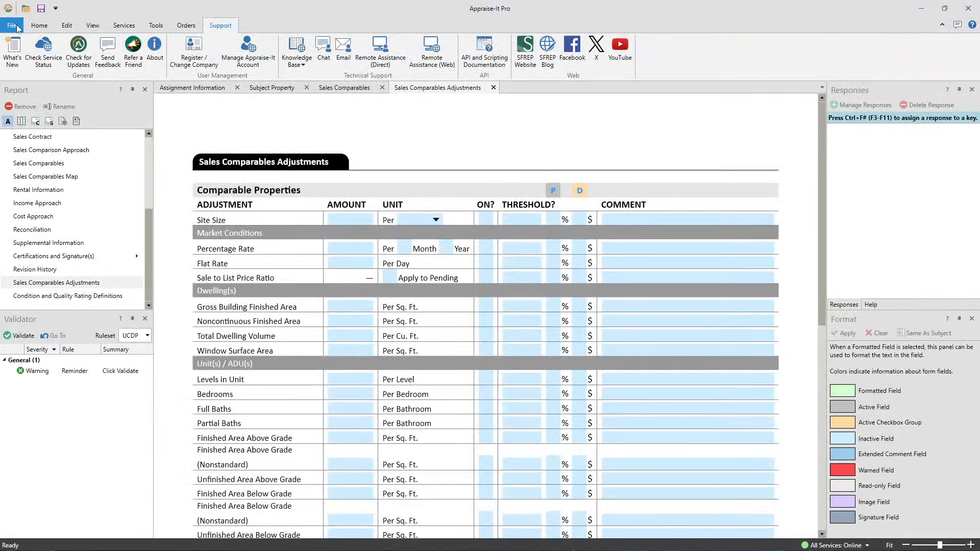
Close the current report without saving changes
click(39, 25)
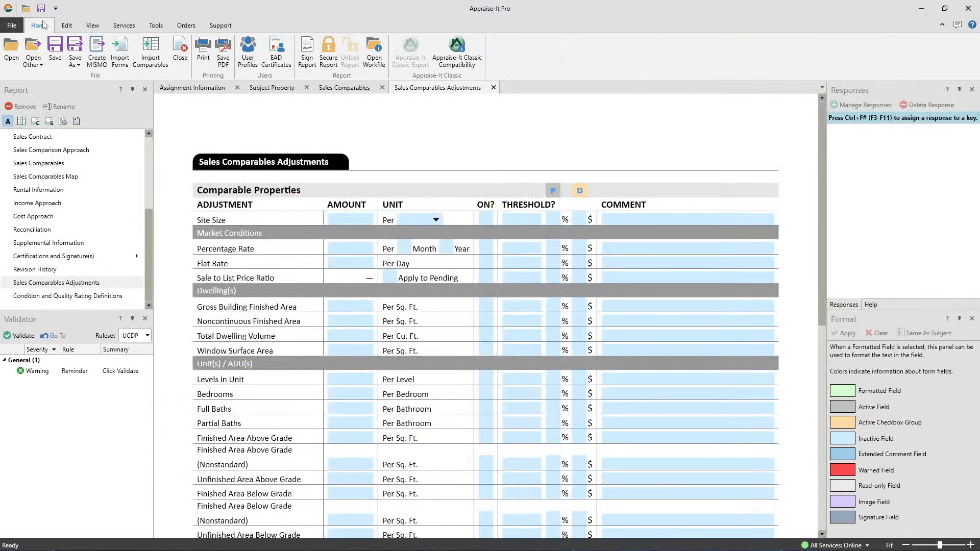
click(181, 51)
click(503, 302)
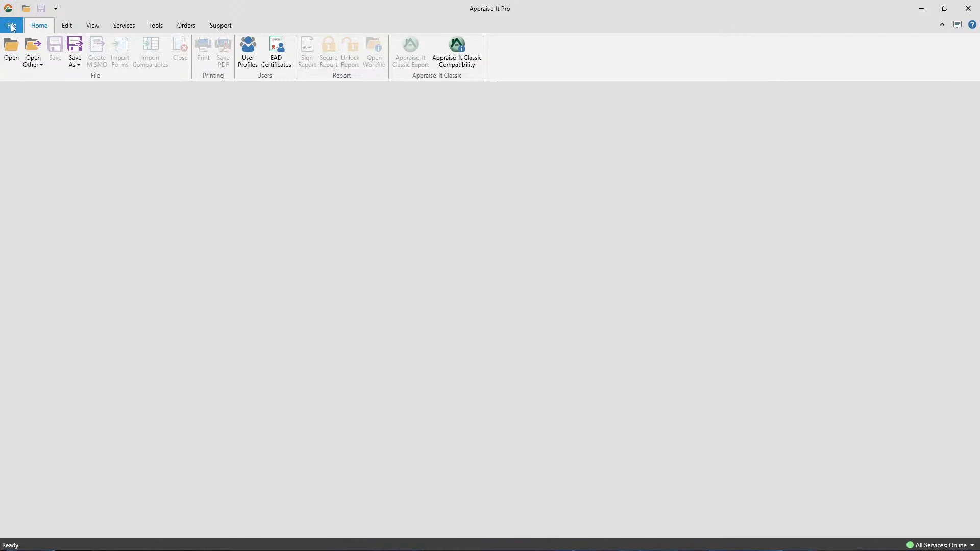
Open UAD 3.6 SFR Scenario.rptx from Recent Reports
click(12, 25)
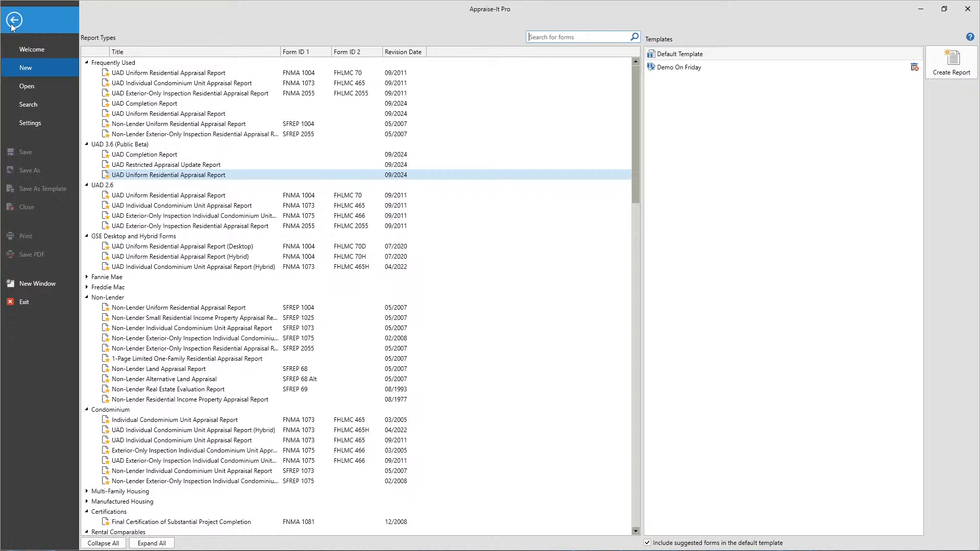
click(24, 85)
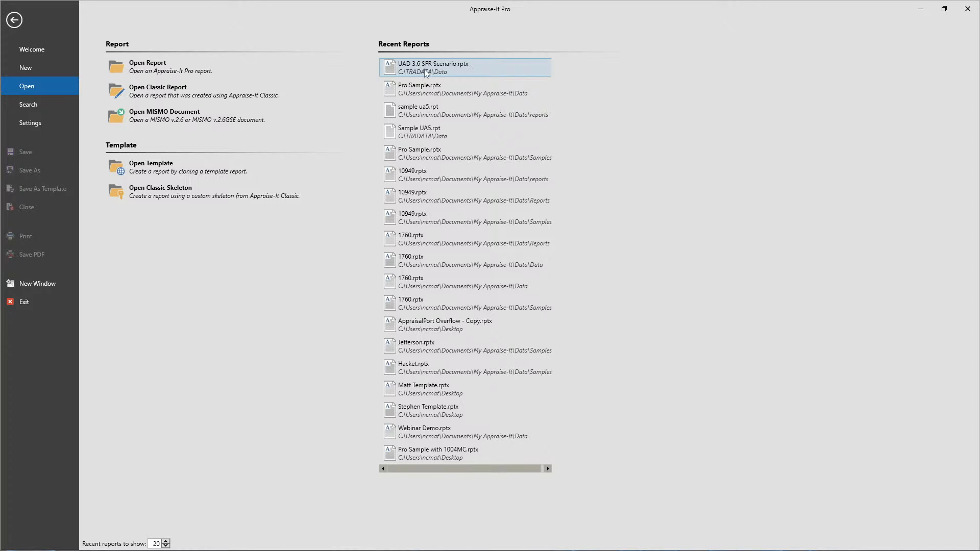
click(444, 71)
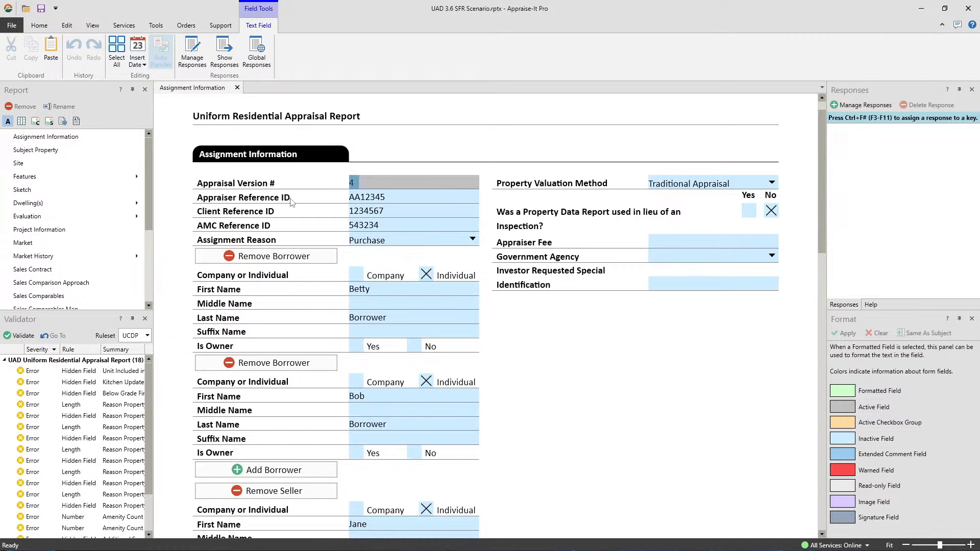
Set the Subject Property attachment type to Detached
scroll(293, 203, up, 1)
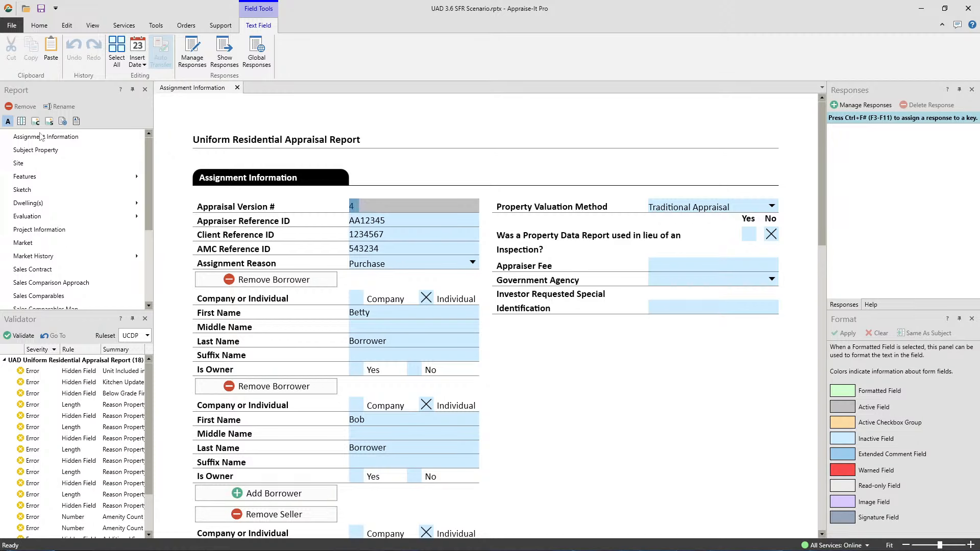
click(32, 152)
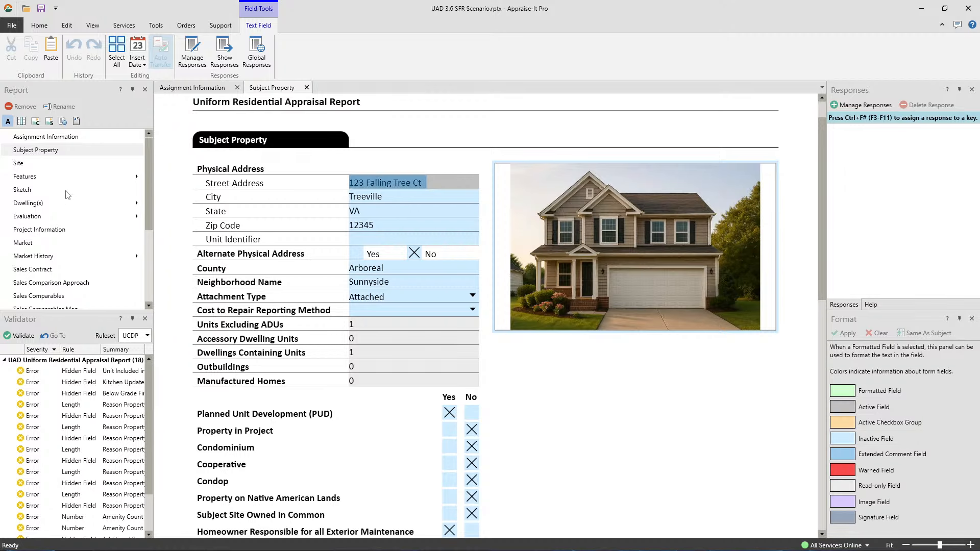
scroll(386, 421, down, 3)
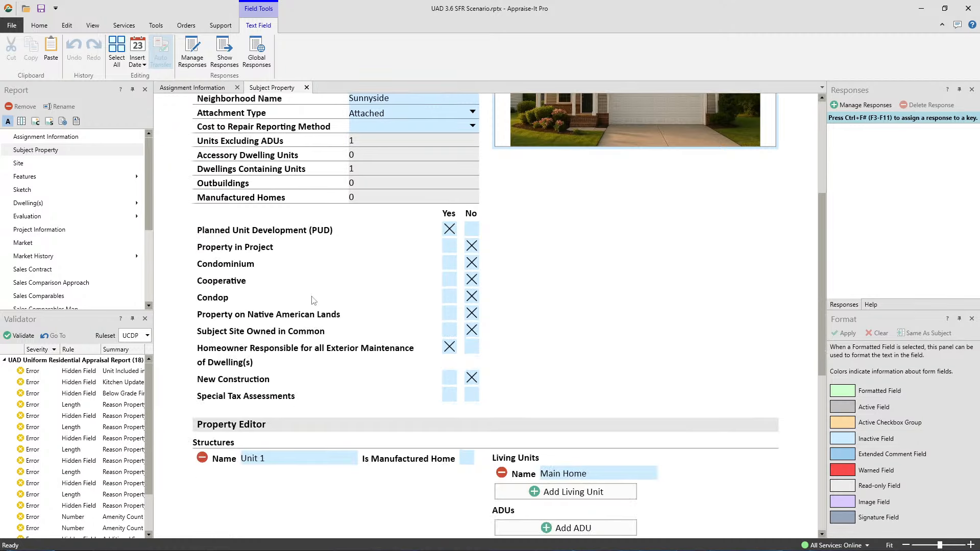
click(473, 112)
click(369, 163)
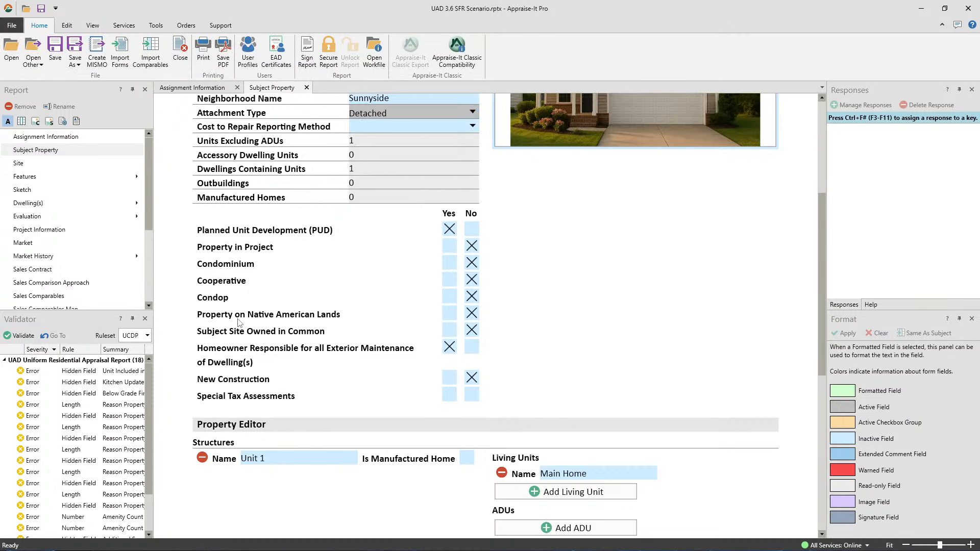
Open the Market section of the report
scroll(383, 130, up, 2)
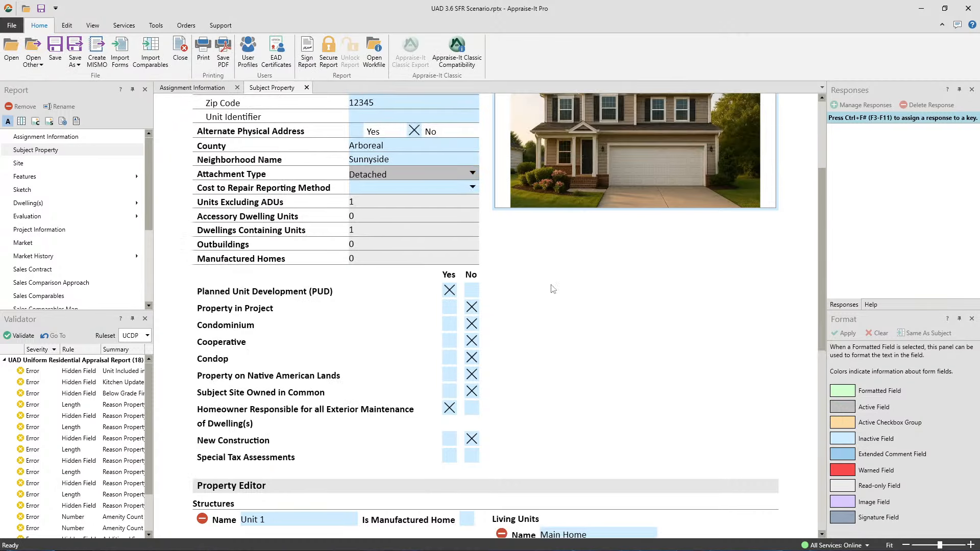
scroll(556, 291, up, 2)
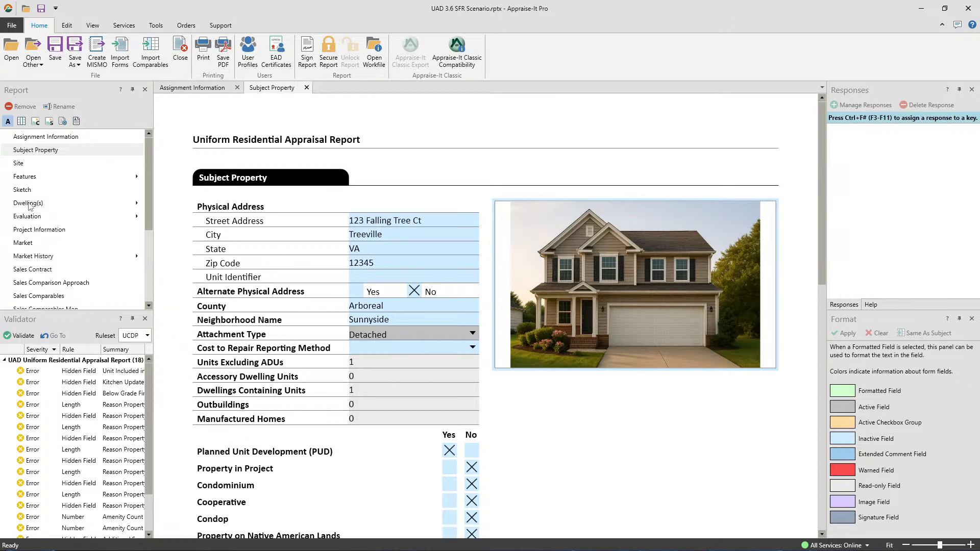
click(29, 245)
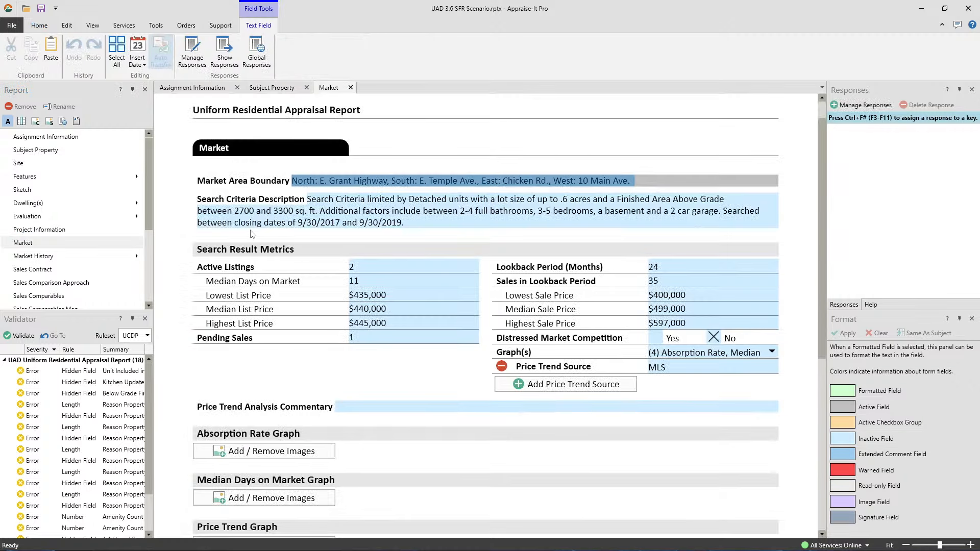
Scroll the Report panel and open the Cost Approach form
scroll(466, 201, down, 5)
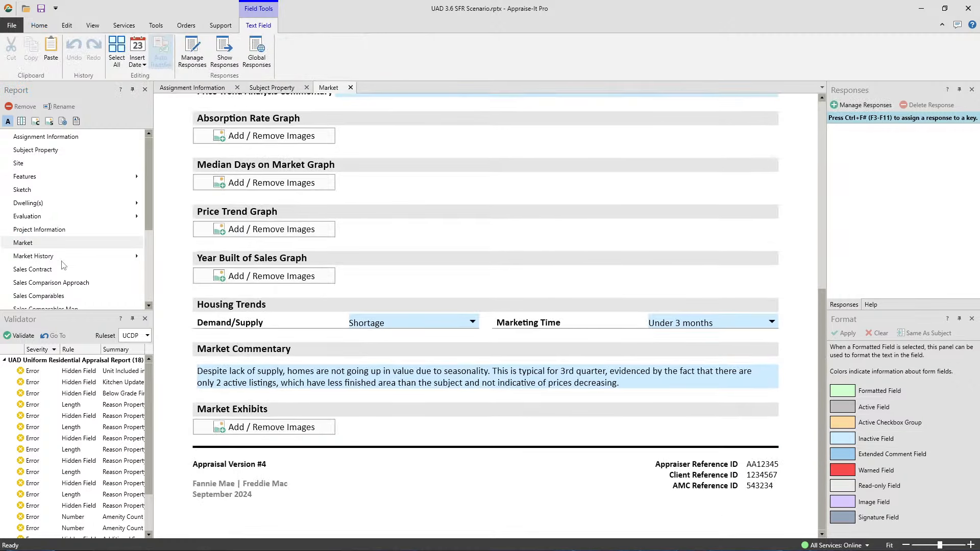
scroll(32, 258, down, 3)
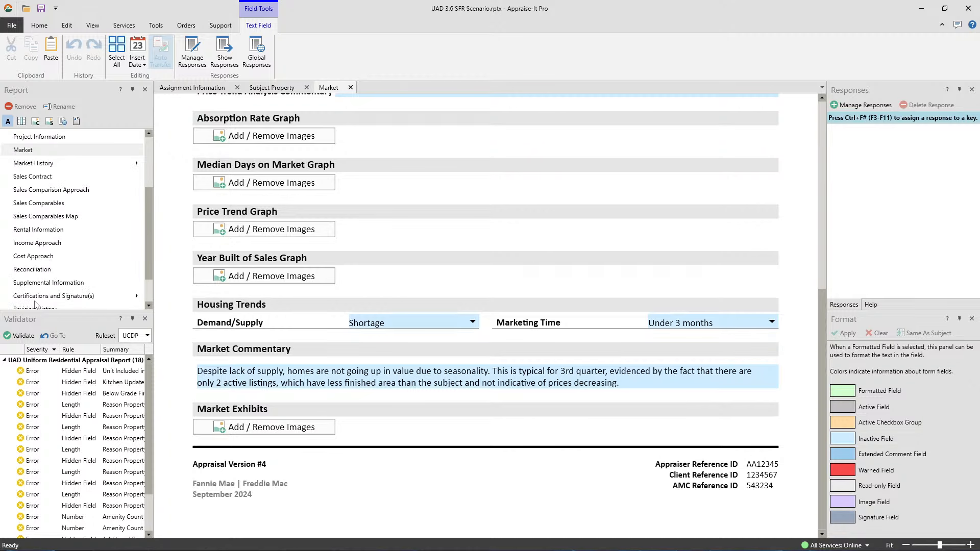
click(24, 257)
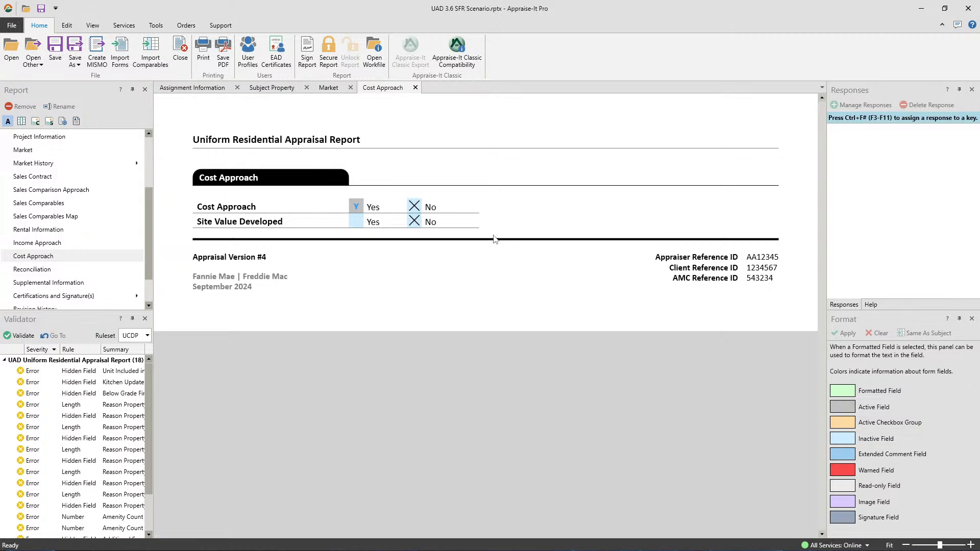
Mark Cost Approach as Yes
click(356, 207)
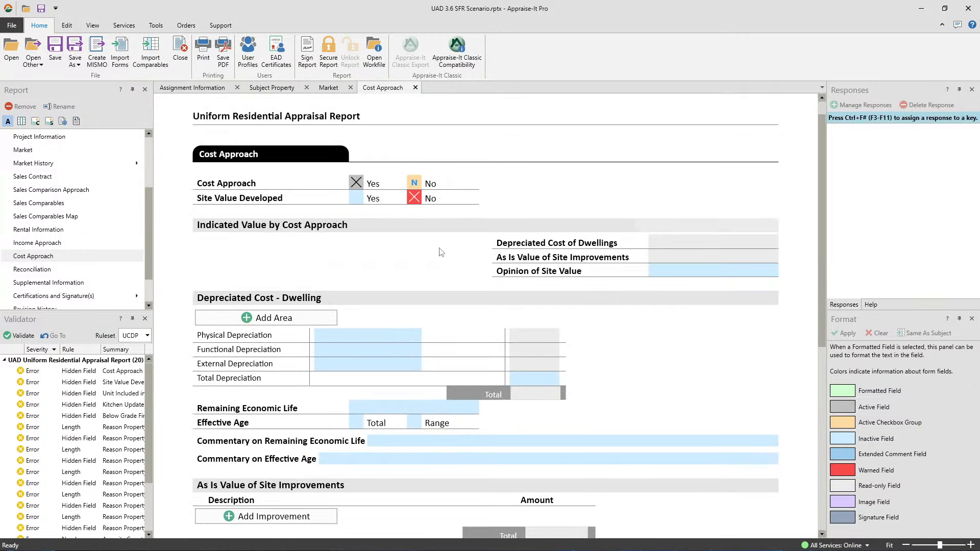
scroll(580, 352, down, 8)
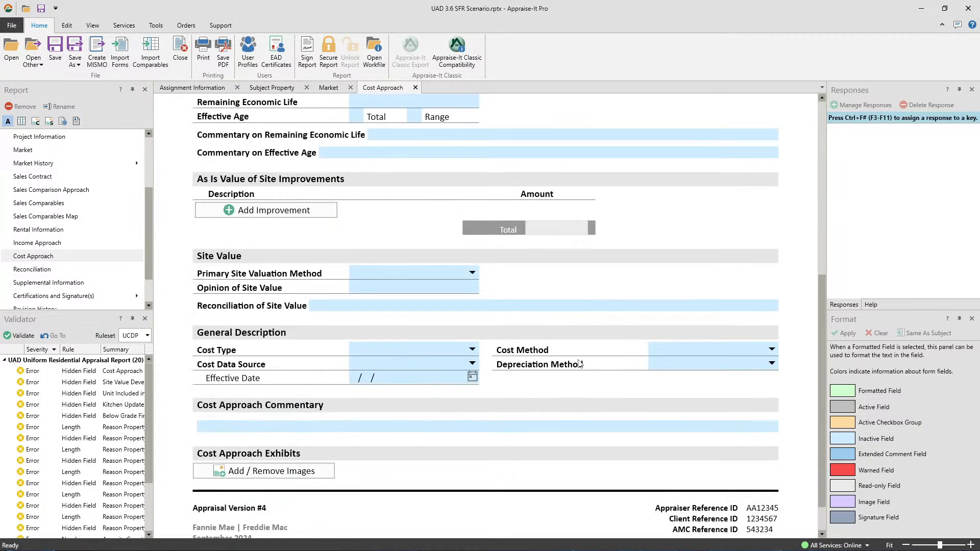
scroll(573, 406, up, 9)
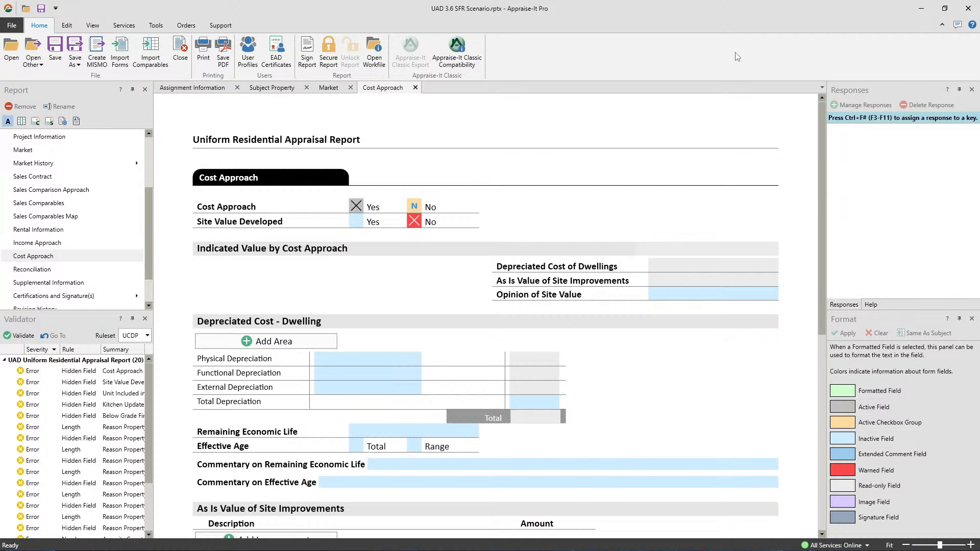
Add three blank area rows under Depreciated Cost - Dwelling
scroll(658, 131, down, 2)
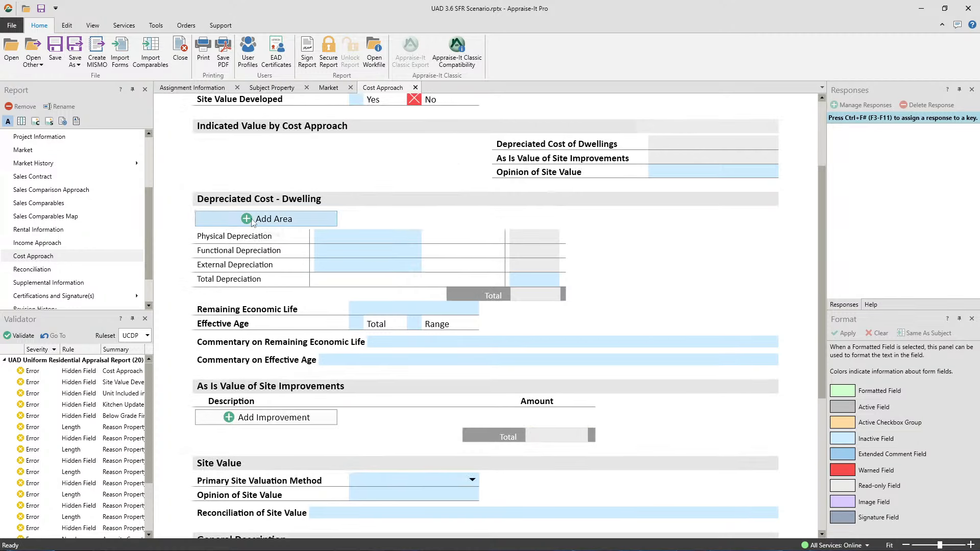
click(278, 218)
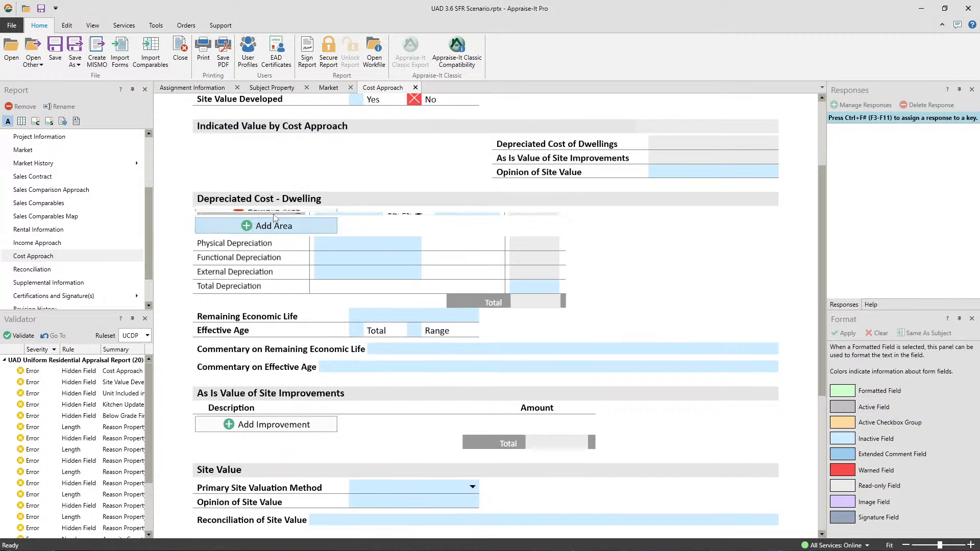
click(265, 254)
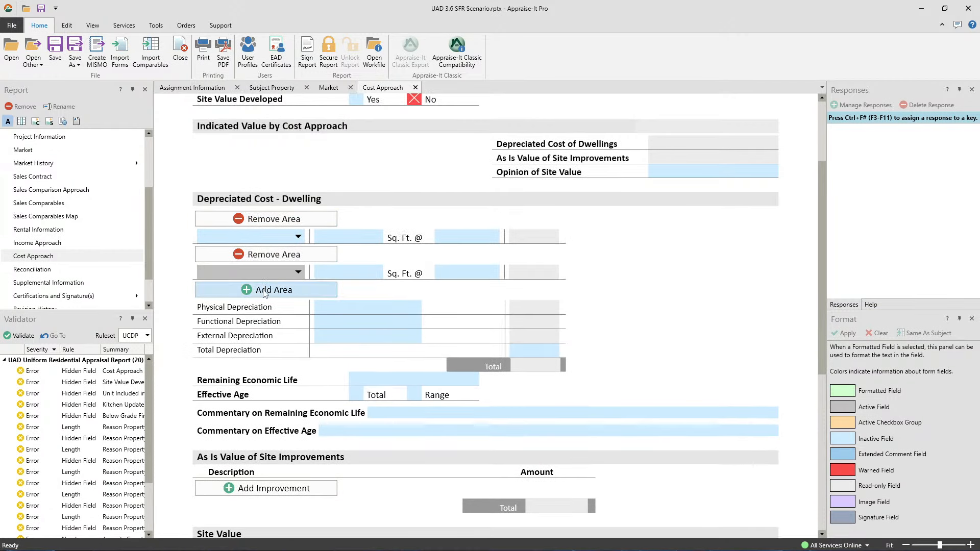
click(264, 290)
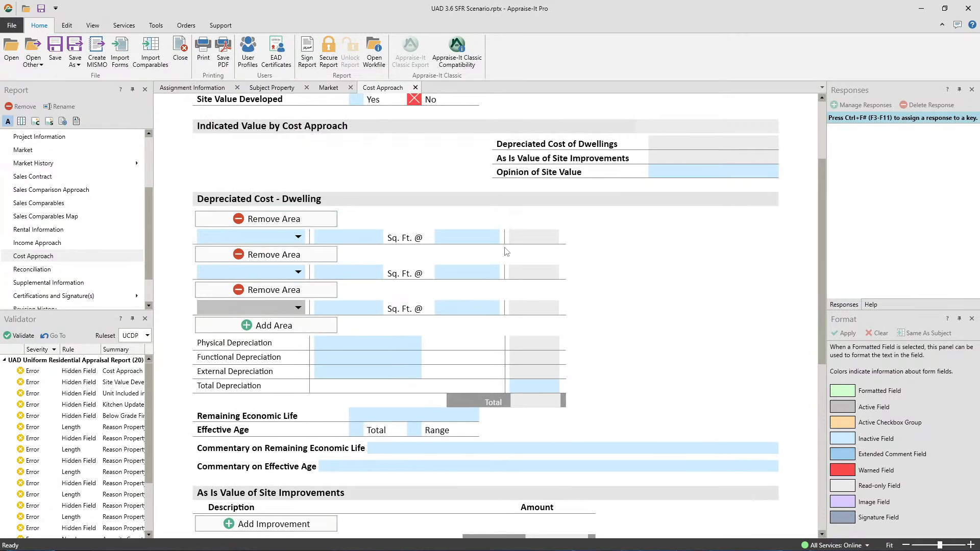